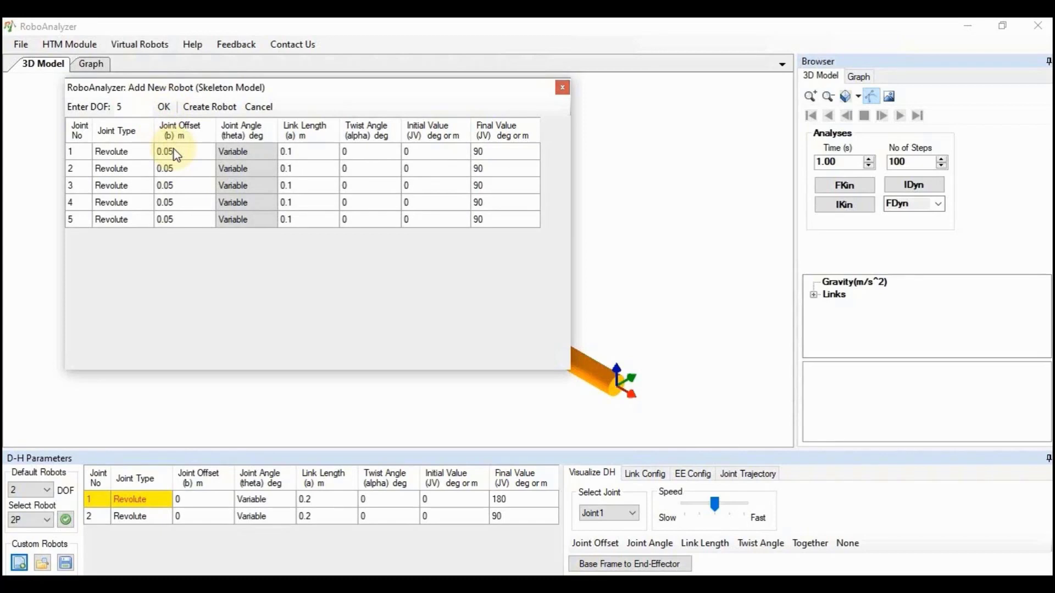
Set the joint offsets of joints 1 to 5 to 0.4, 0, 0, 0 and 0.1 m
click(173, 150)
text(0.4)
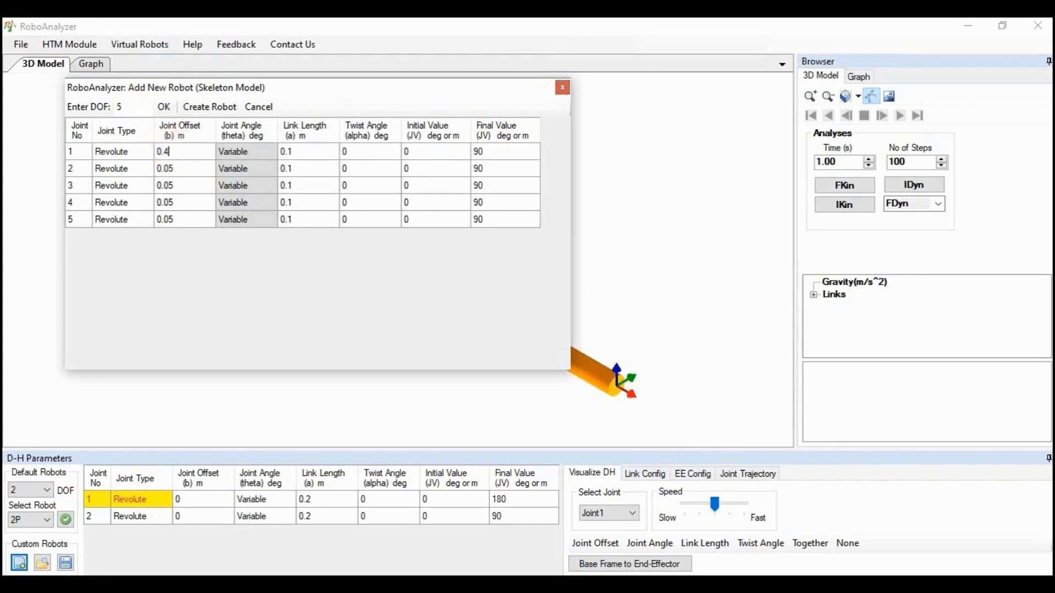
key(Return)
text(0)
key(Return)
text(0)
key(Return)
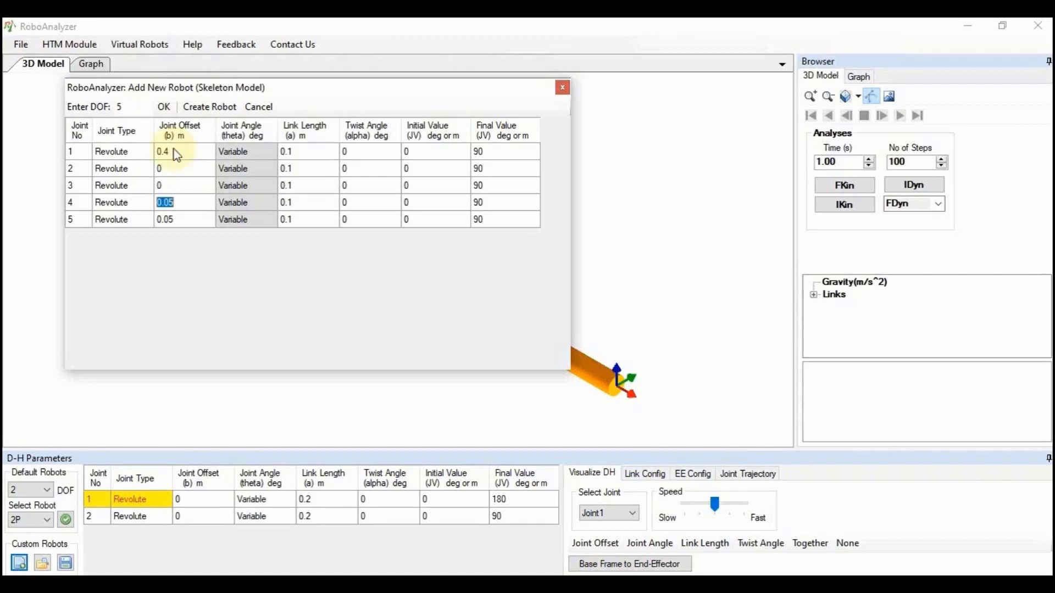
text(0)
key(Return)
text(0.1)
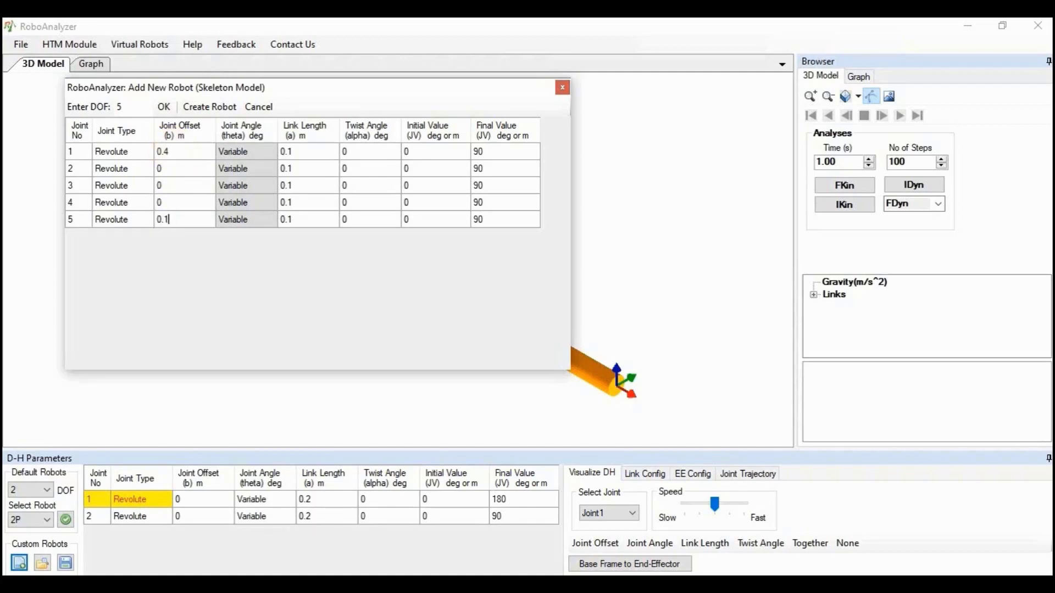
Set the link lengths of joints 1 to 5 to 0, 0.2, 0.3, 0 and 0 m
click(297, 148)
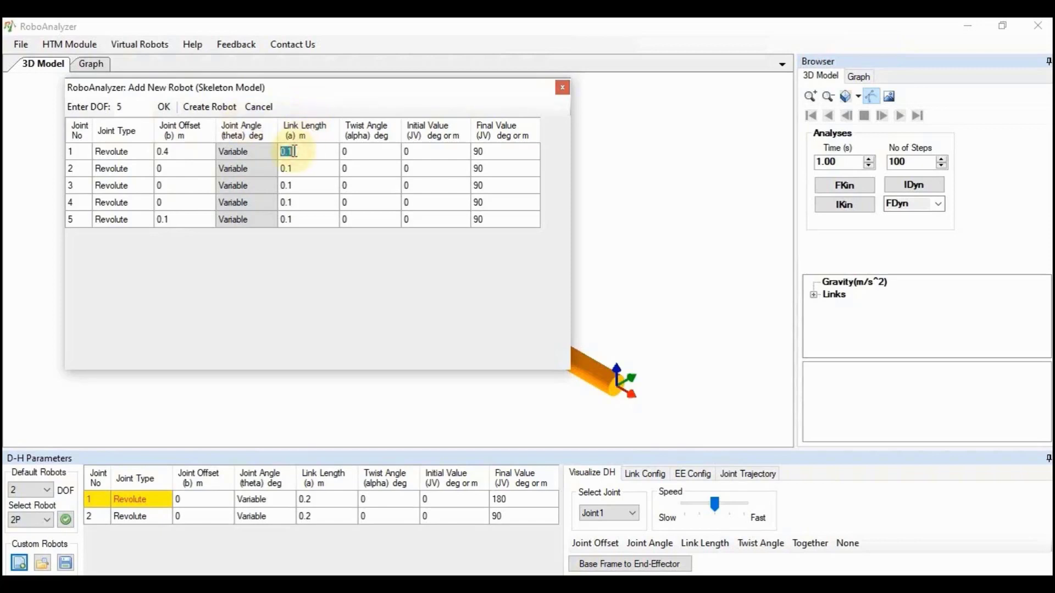
text(0)
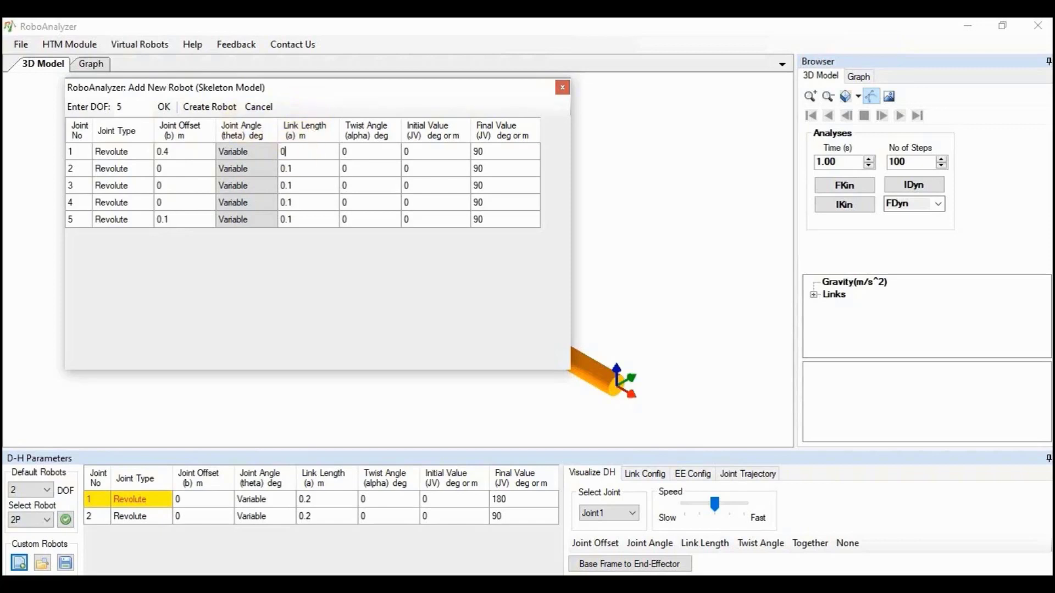
text(0.2)
key(Return)
text(0.3)
key(Return)
text(0)
key(Return)
text(0)
Set the twist angles of joints 1 and 4 to -90 degrees, keeping 0 for the other joints
key(Tab)
key(Up)
key(Up)
key(Up)
key(Up)
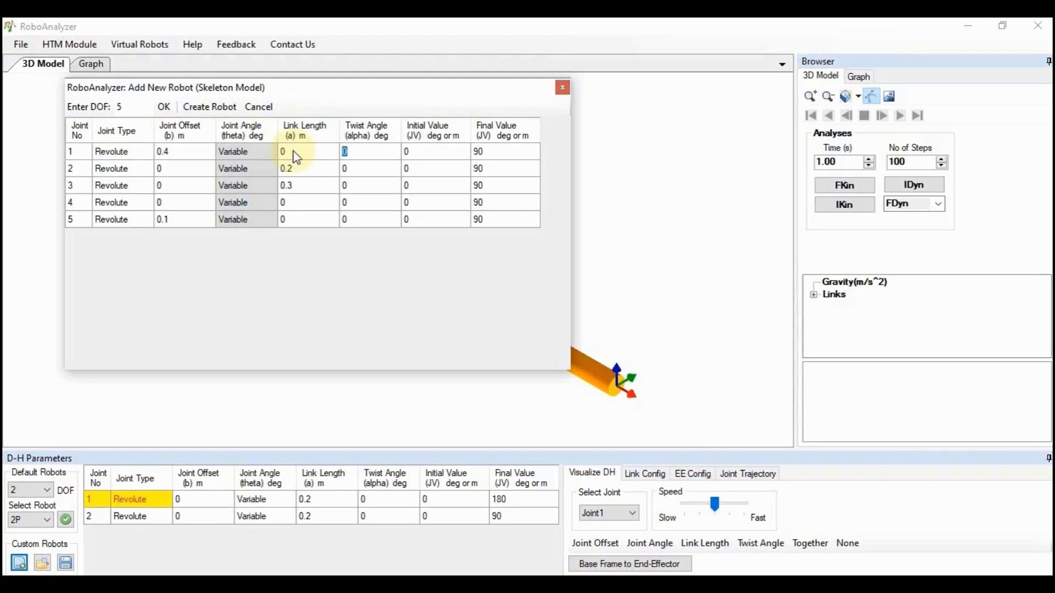
text(90)
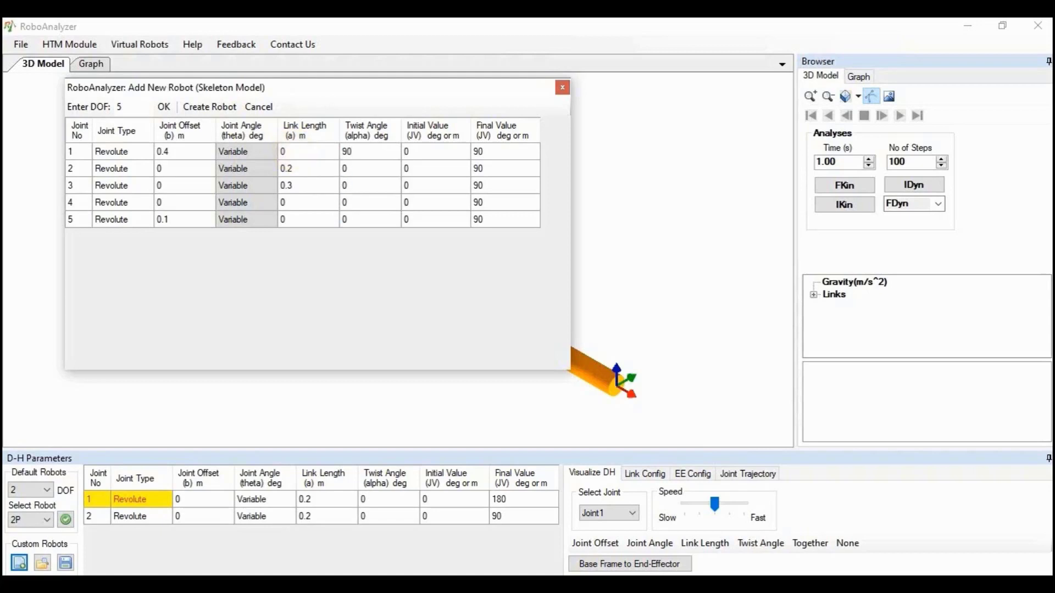
key(Home)
text(-)
key(Return)
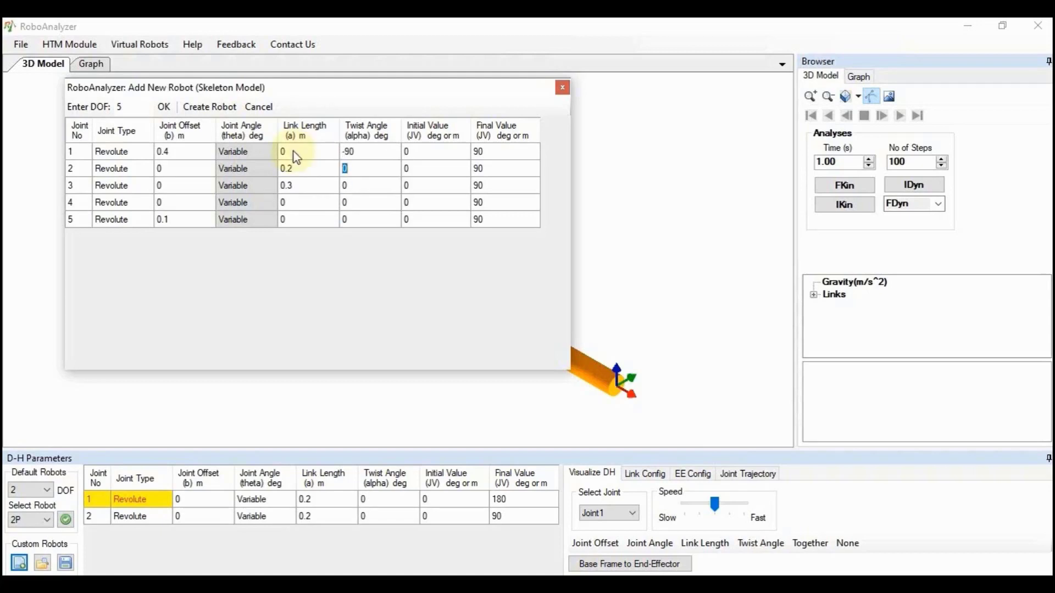
key(Return)
key(Return)
key(Home)
text(-9)
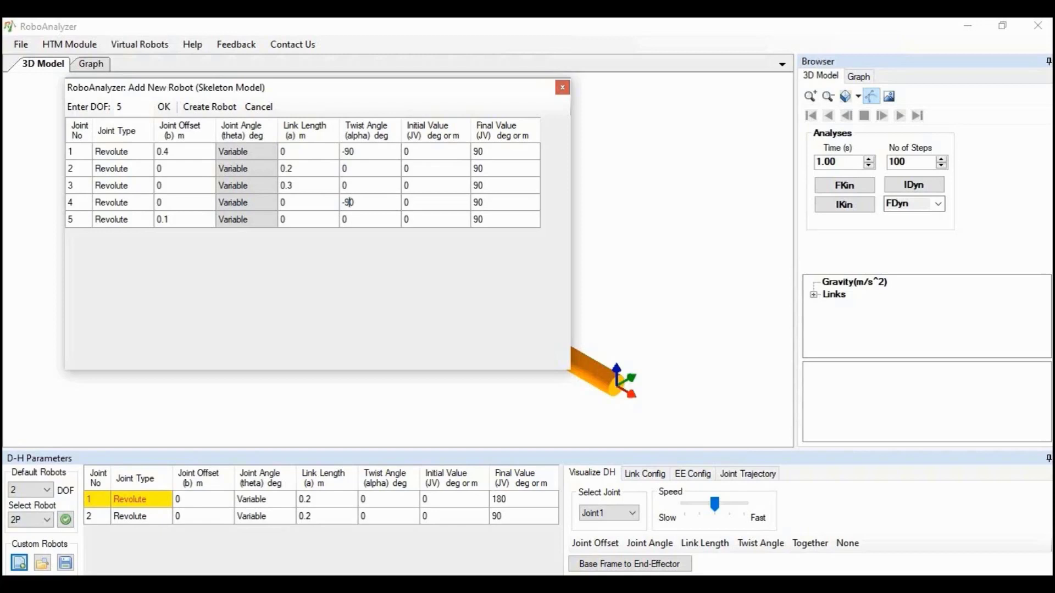
key(Return)
Set joint 4's initial value to -90 degrees and the final values of joints 1 to 4 to 0
click(417, 200)
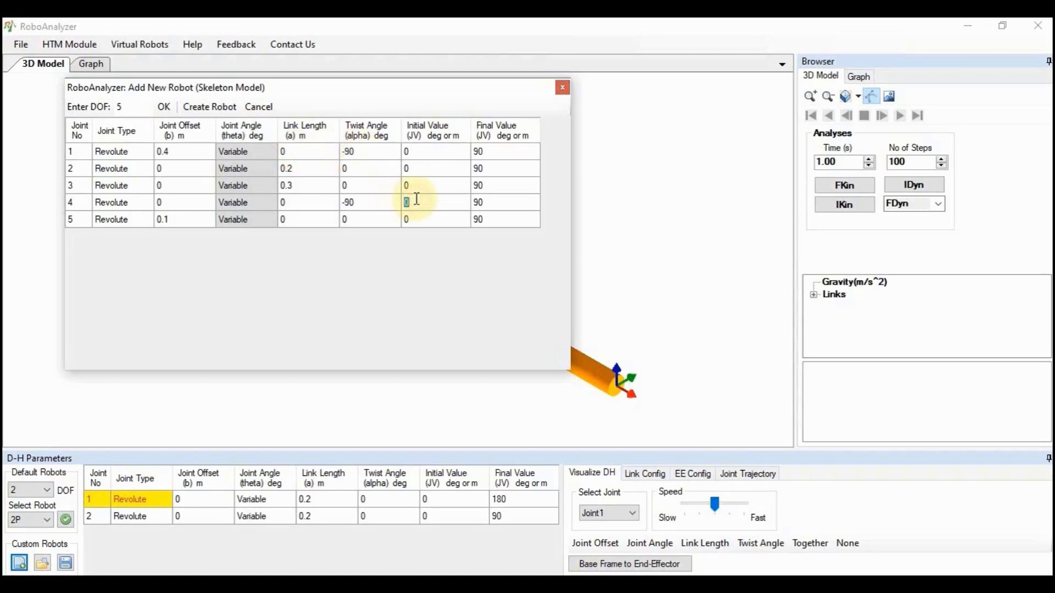
text(-90)
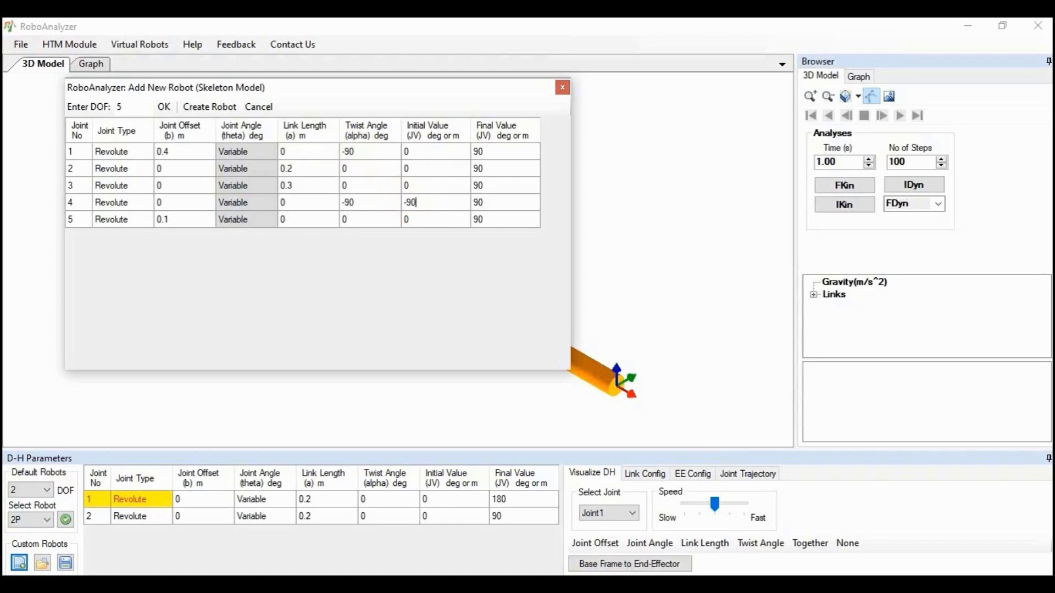
click(494, 152)
text(0)
key(Return)
text(0)
key(Return)
text(0)
key(Return)
text(0)
key(Return)
text(0)
Create the five-joint robot from the entered D-H parameters and update its end-effector configuration matrix
click(221, 110)
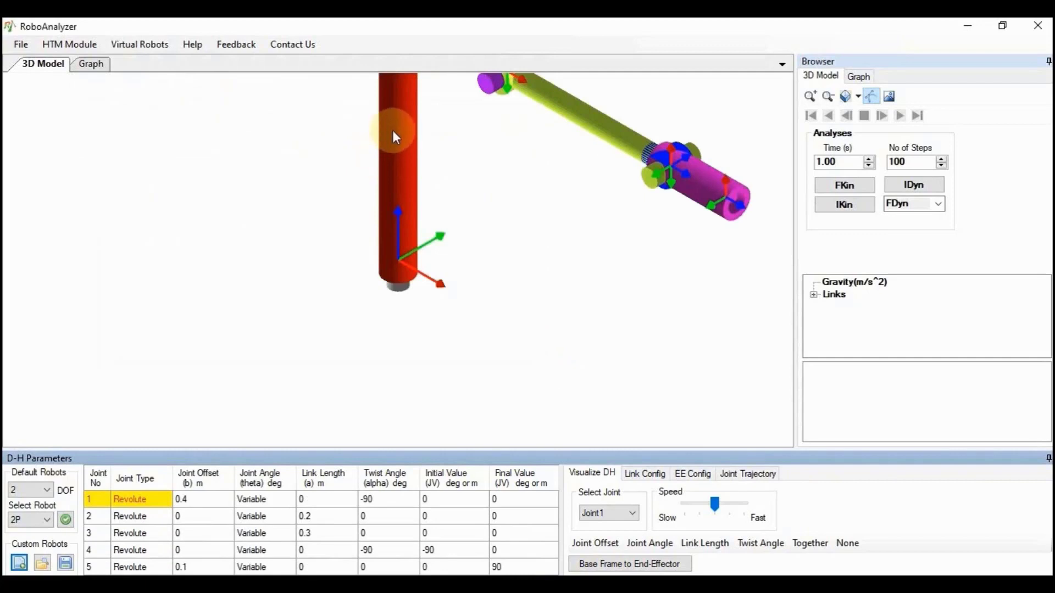
drag(393, 130, 278, 276)
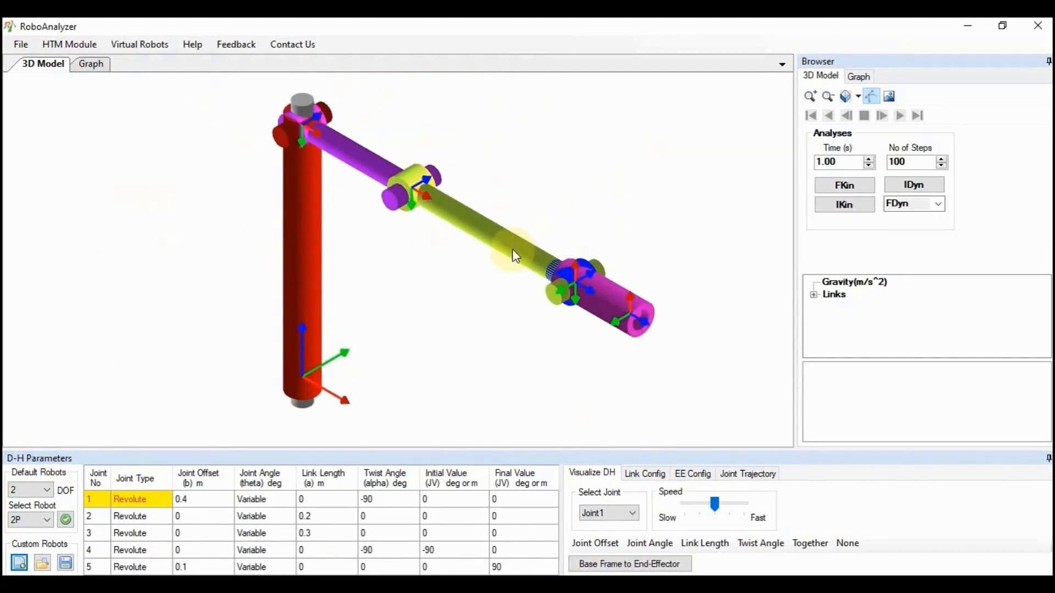
drag(512, 250, 486, 245)
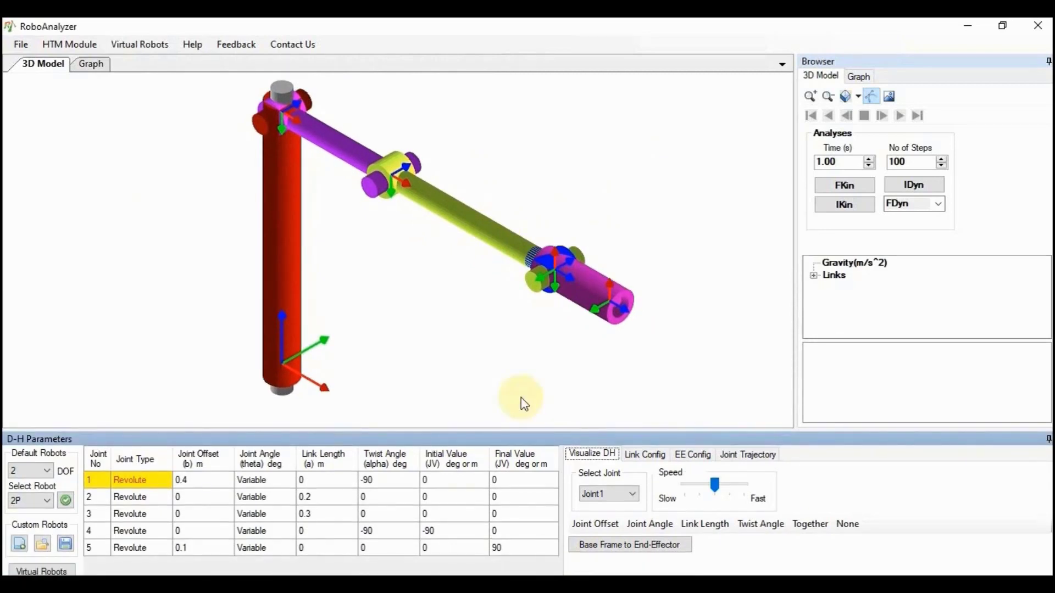
click(688, 456)
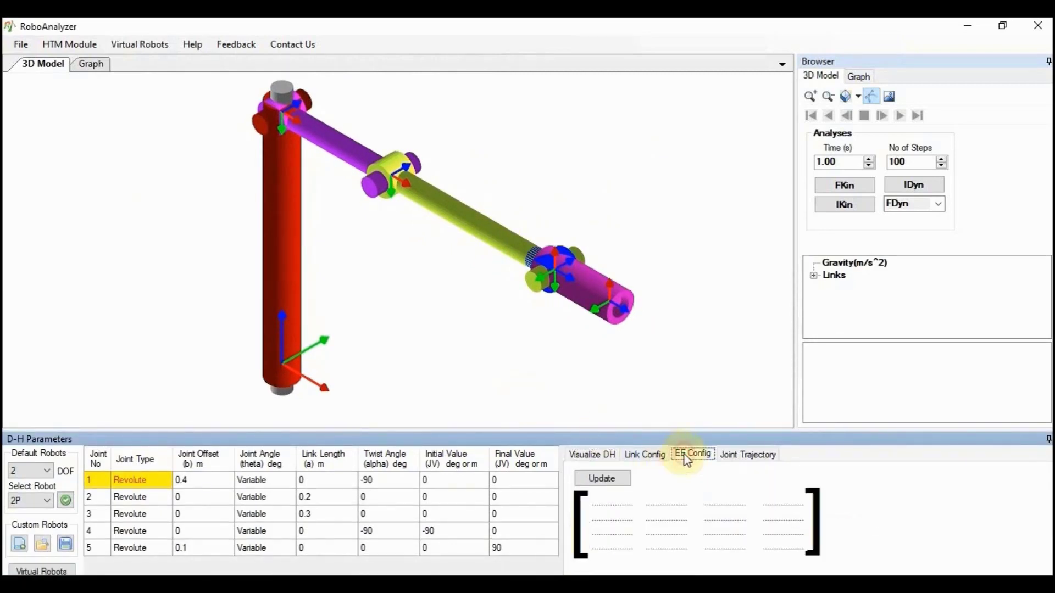
click(613, 481)
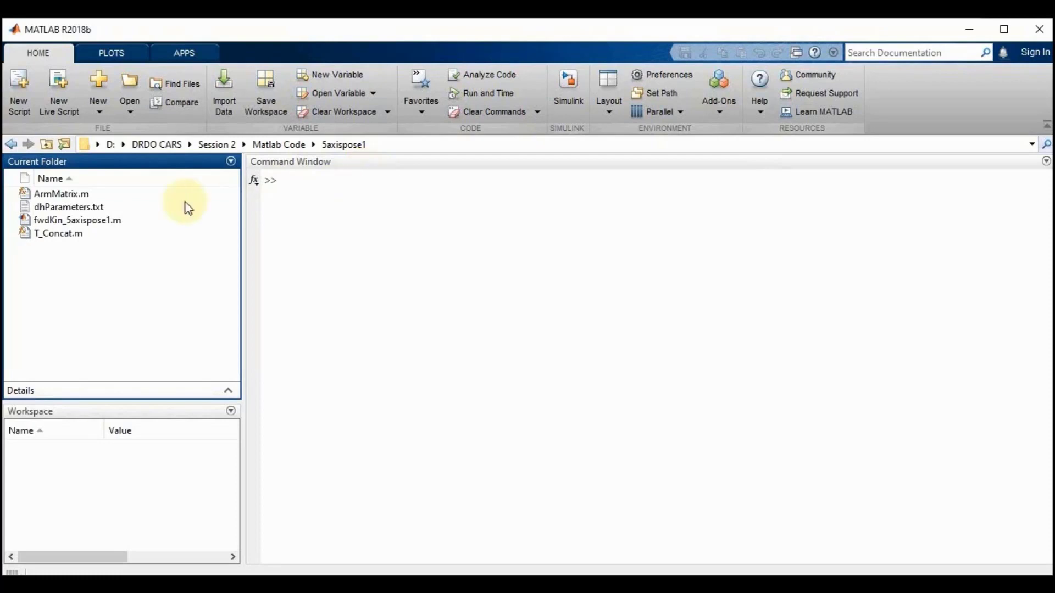
Switch to MATLAB, open fwdKin_5axispose1.m and review the joint count and the tip and base frame settings
click(46, 221)
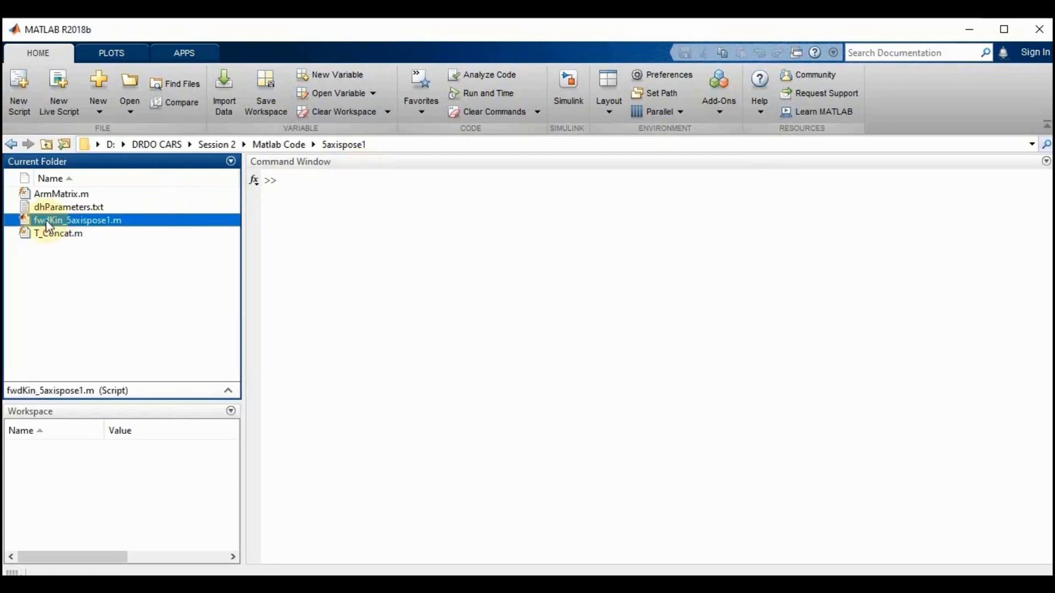
double_click(47, 221)
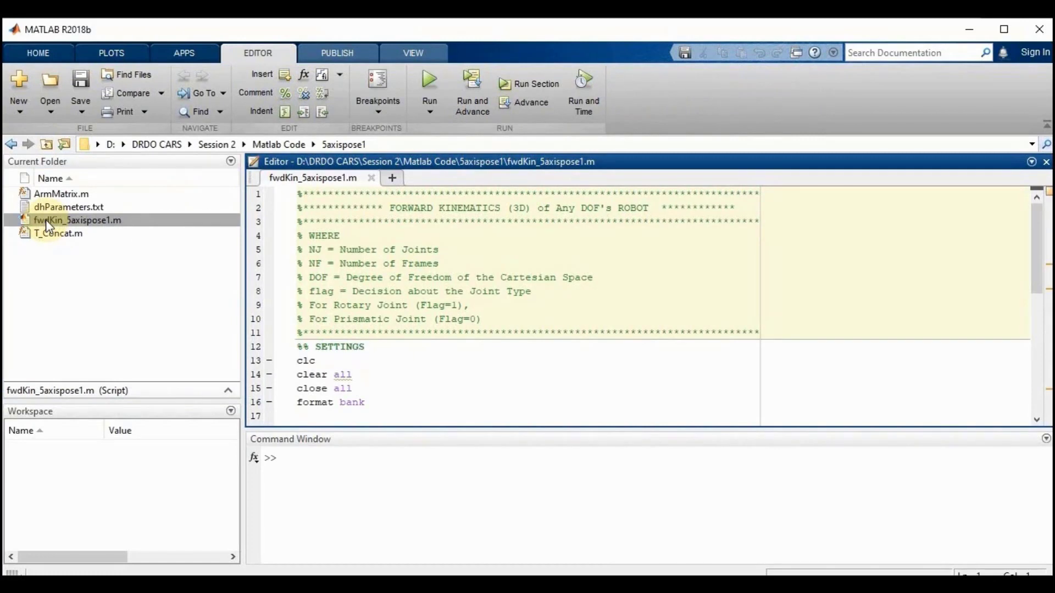
drag(1037, 236, 1037, 294)
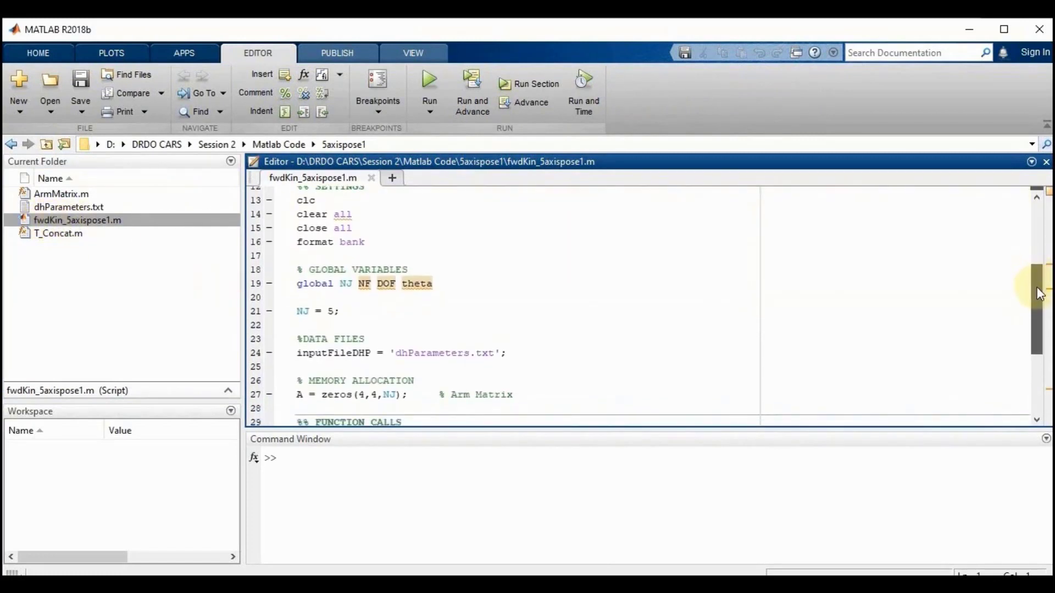
click(370, 310)
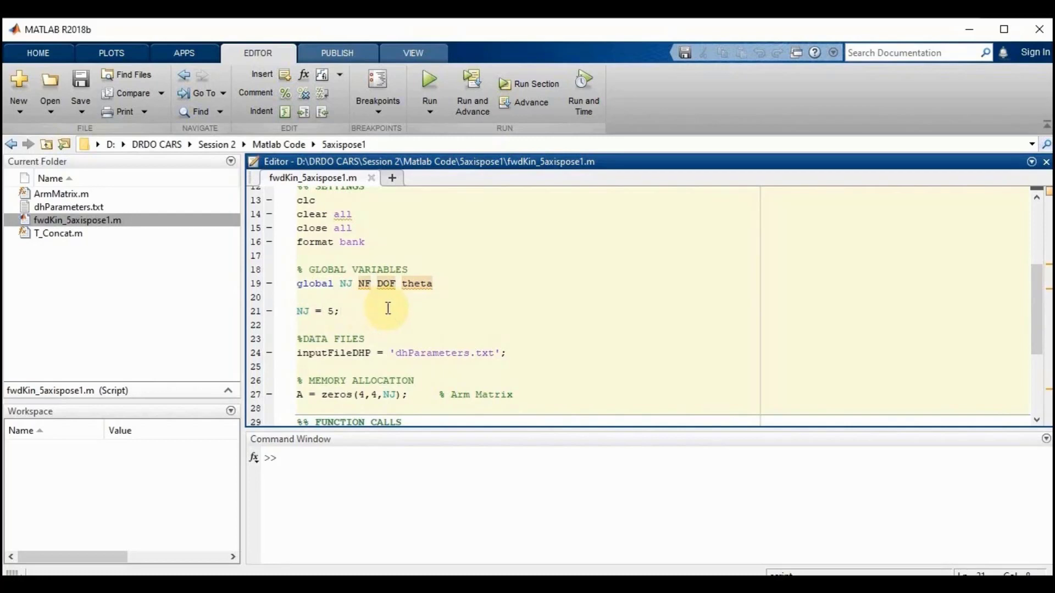
drag(1036, 300, 1037, 360)
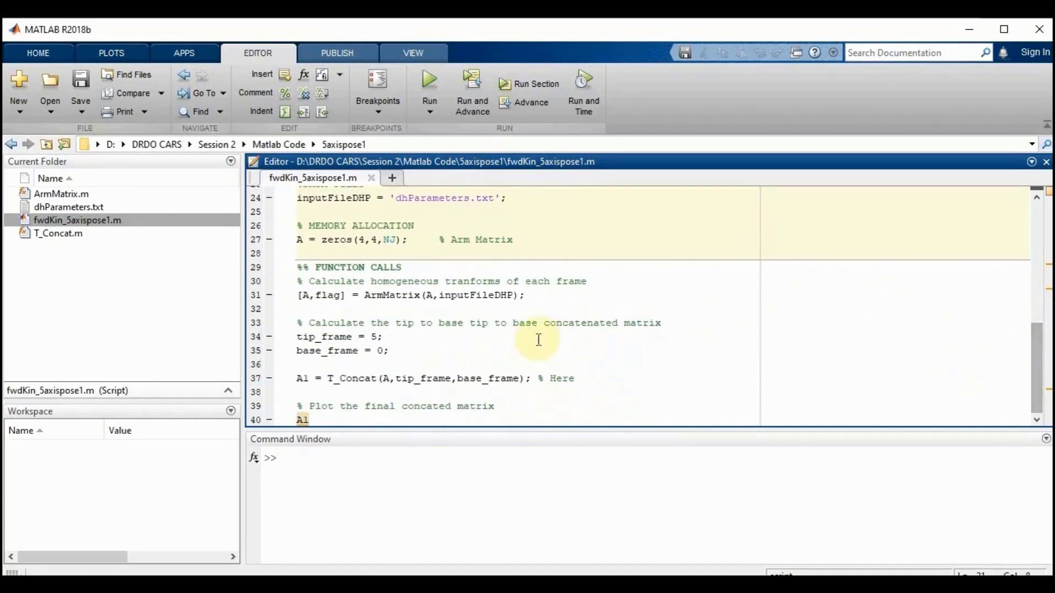
click(391, 352)
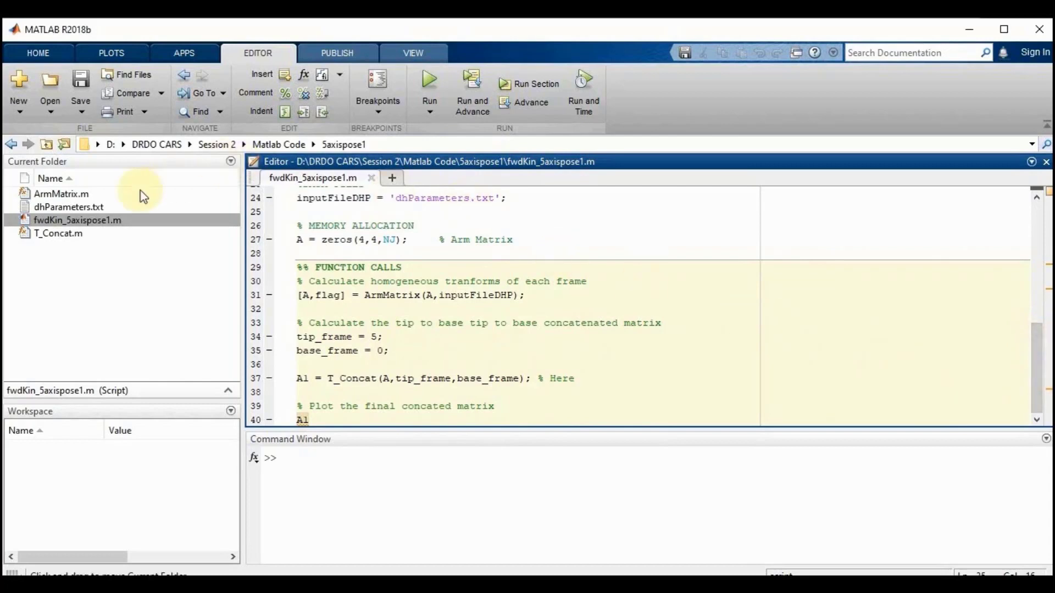
Open dhParameters.txt and examine the joint count, the D-H parameter rows and the joint flags
click(99, 211)
double_click(99, 211)
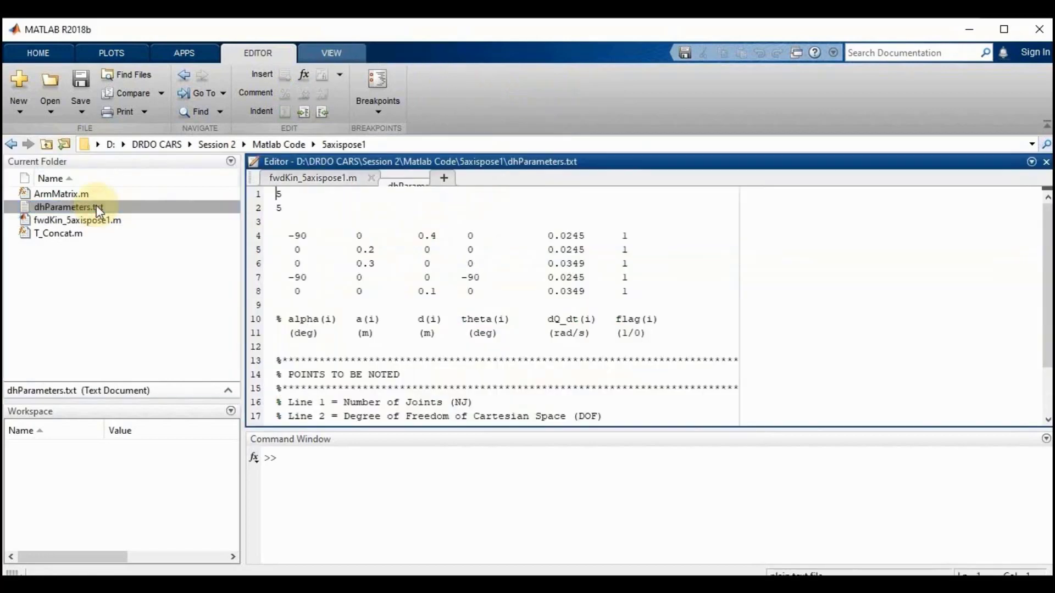
click(289, 196)
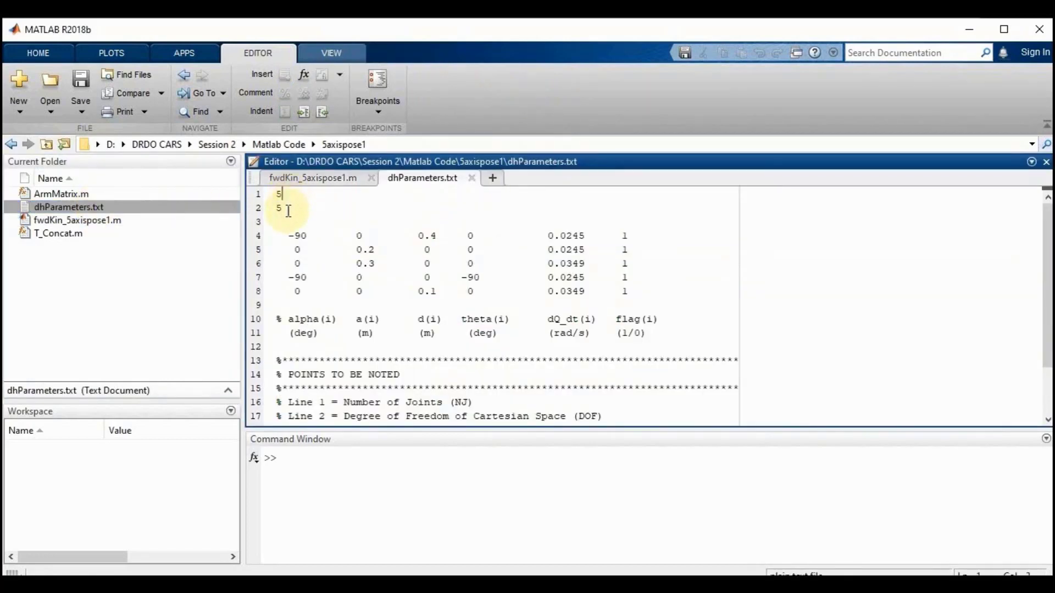
click(289, 235)
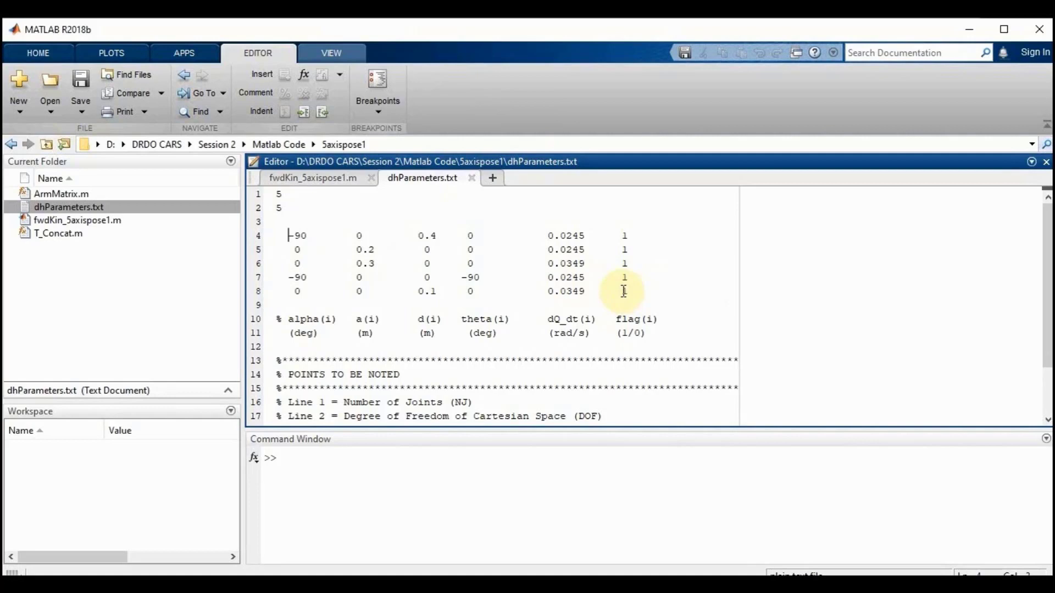
click(602, 290)
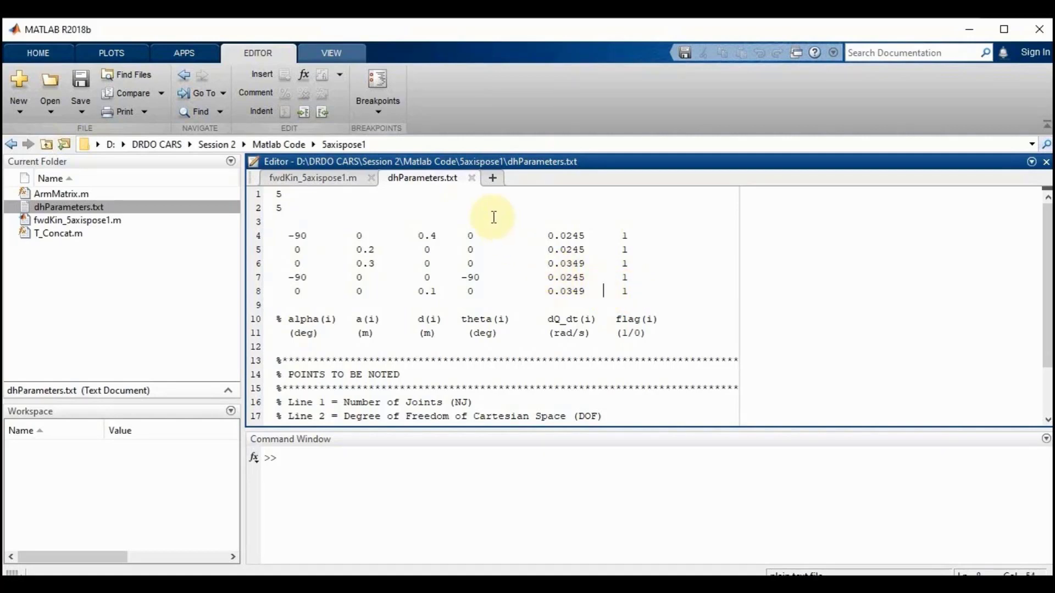
Close dhParameters.txt and run the forward kinematics script to compute the tip-to-base matrix A1
click(472, 178)
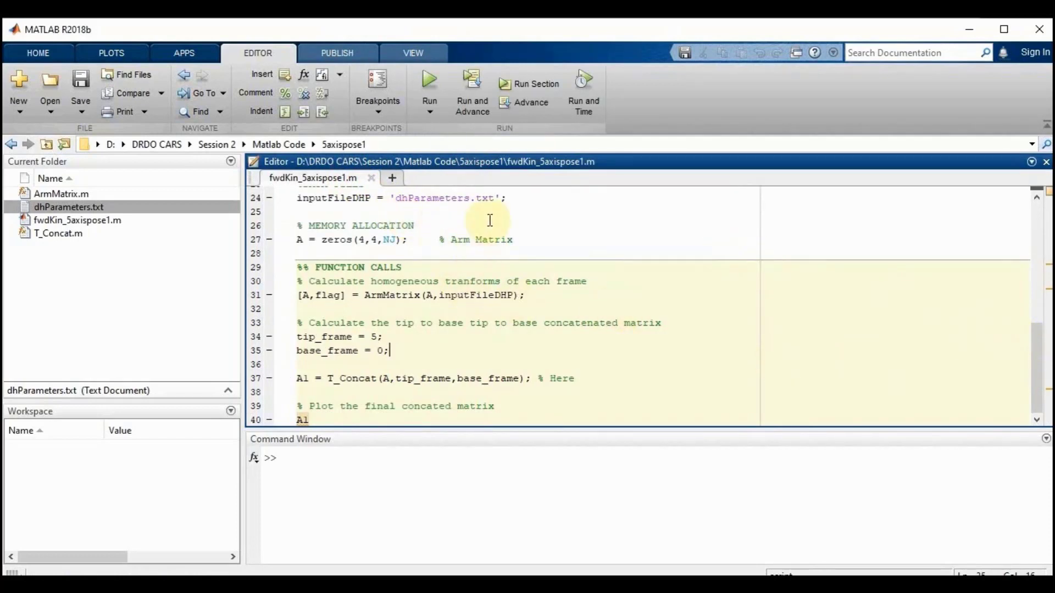
click(430, 84)
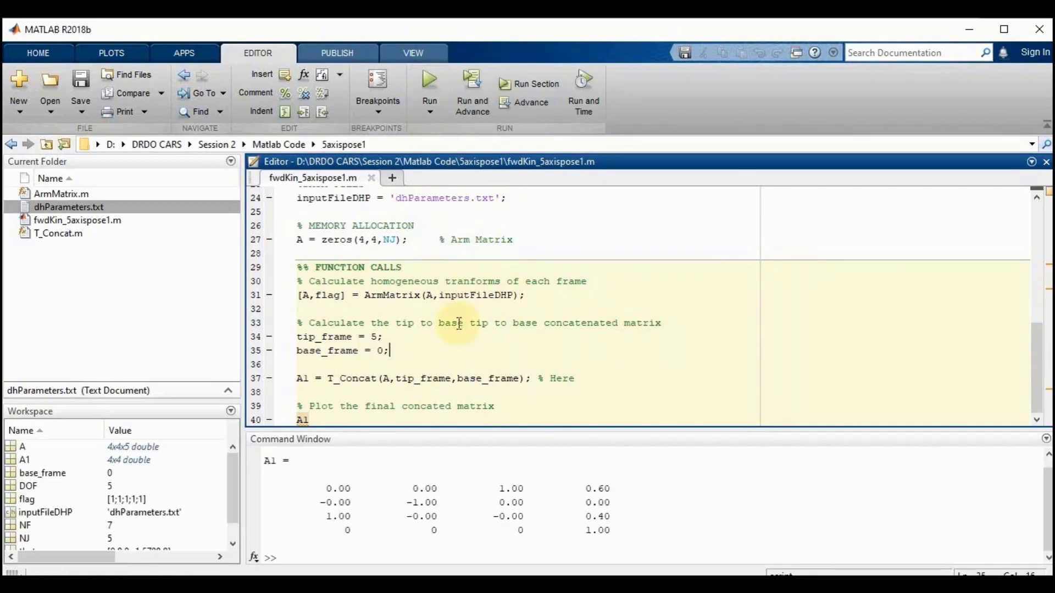
click(650, 536)
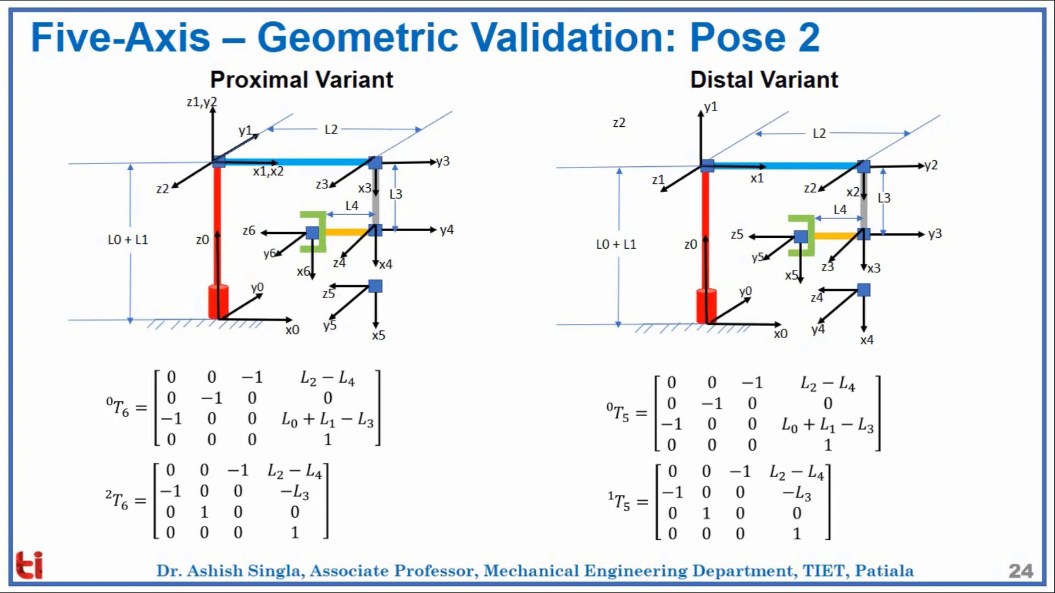
key(Right)
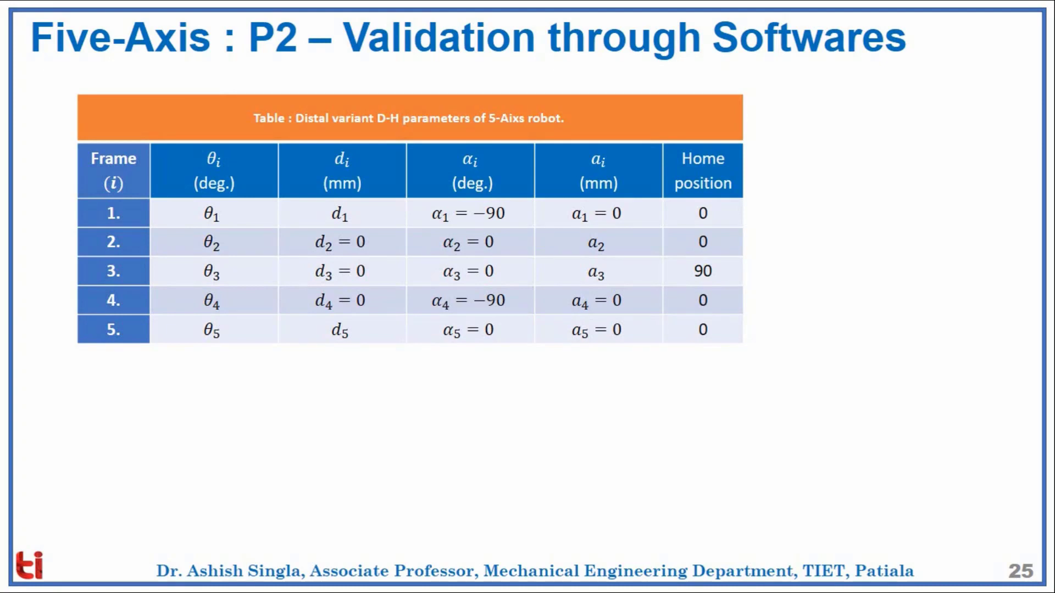
key(Right)
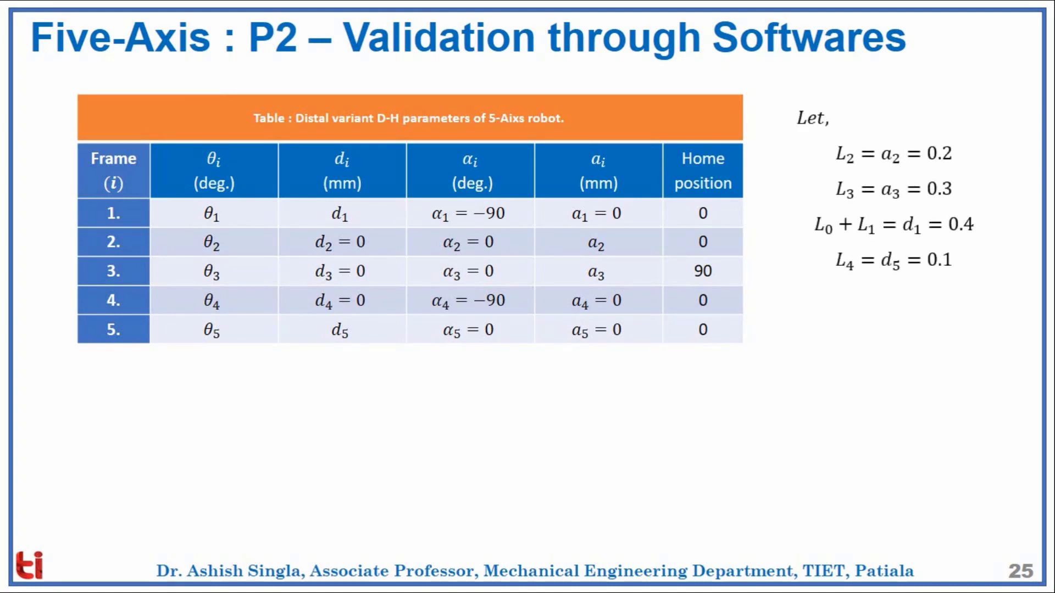
key(Right)
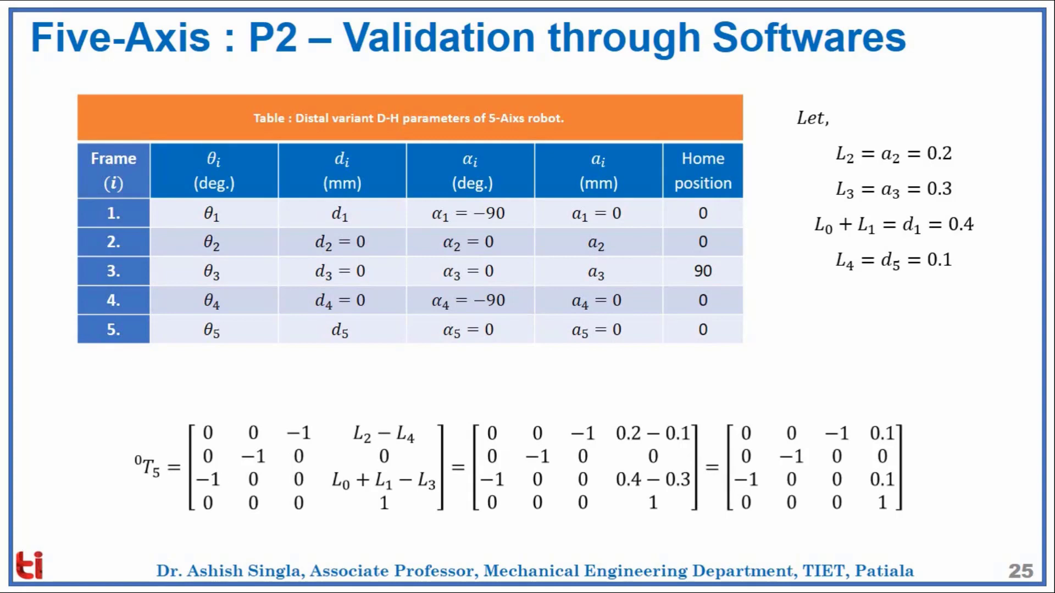
key(Right)
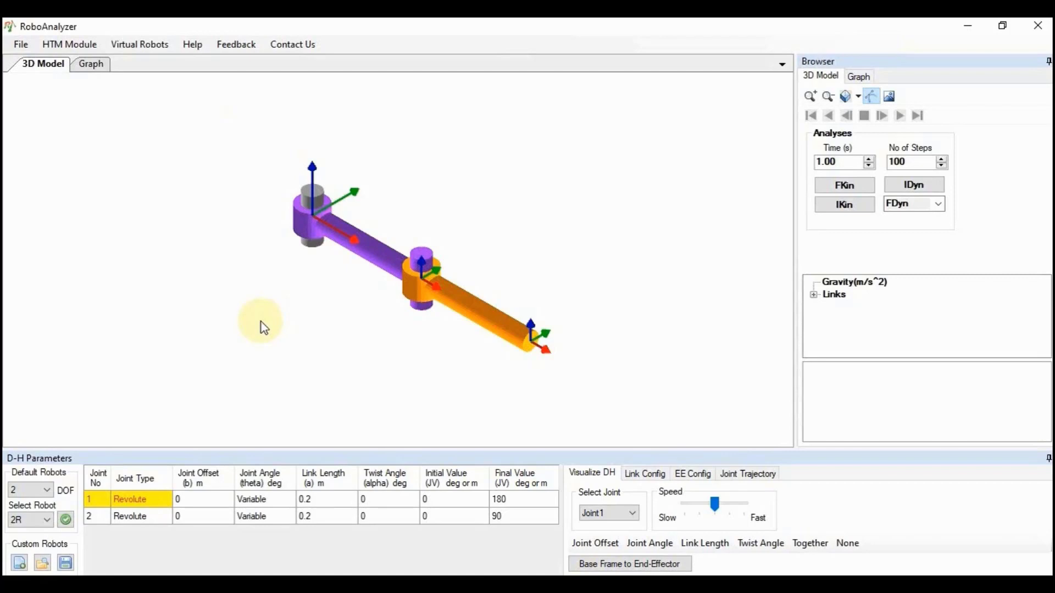
Load the default five-degree-of-freedom 5R robot model
click(46, 490)
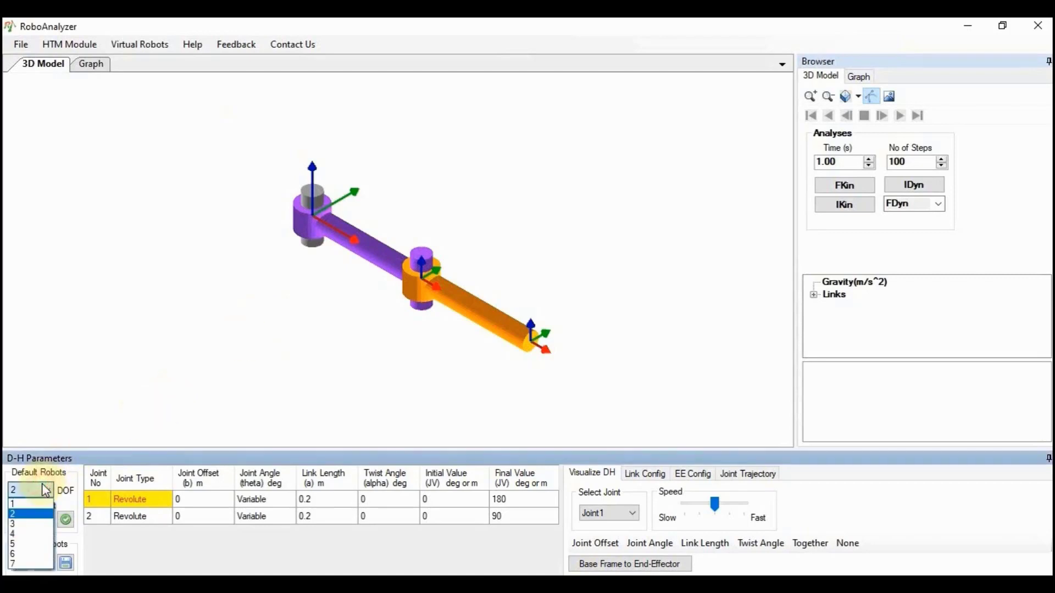
click(31, 545)
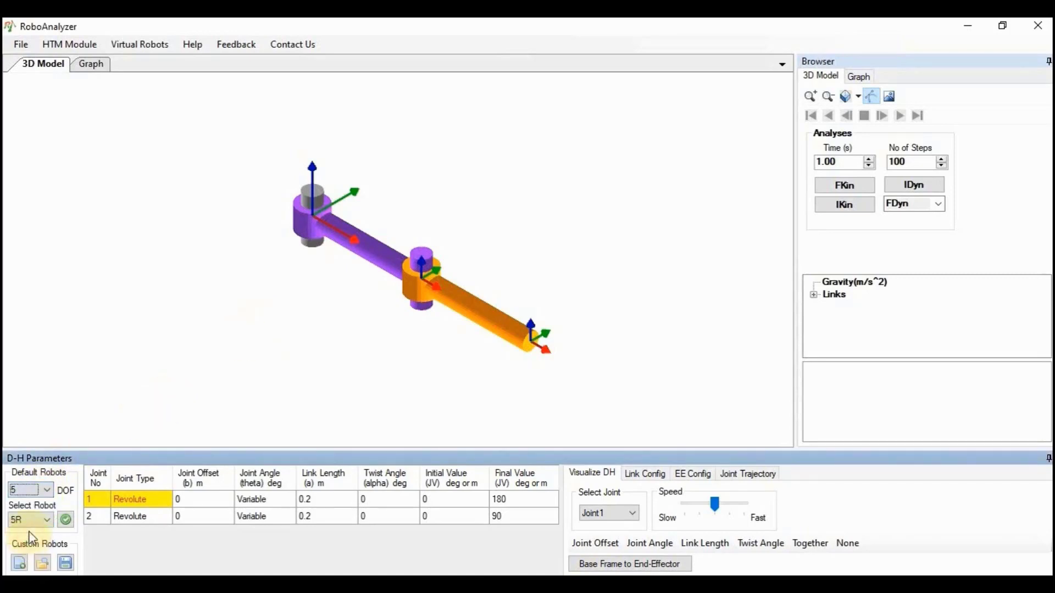
click(34, 523)
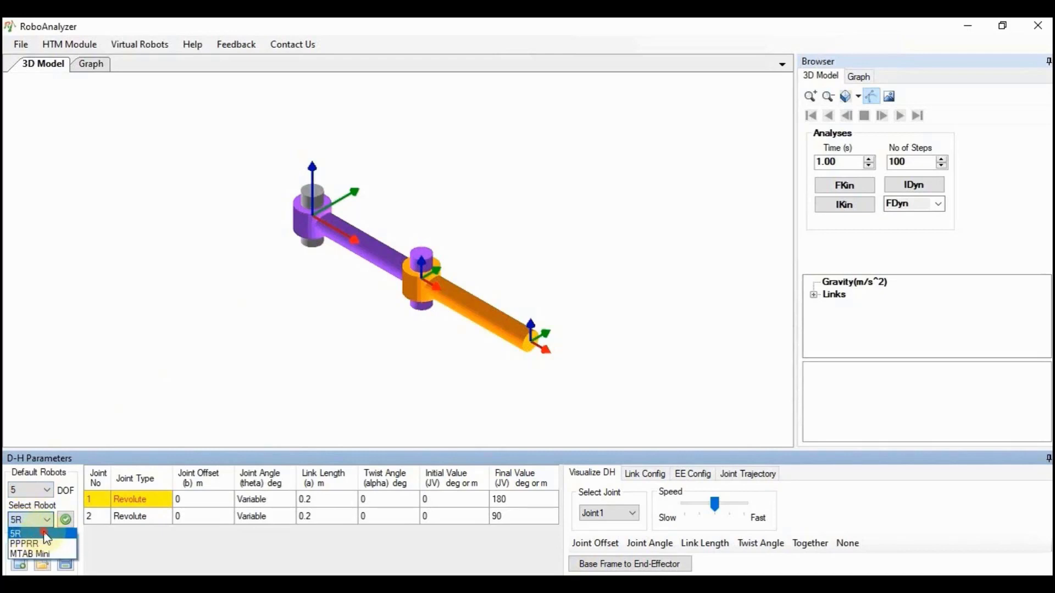
click(42, 534)
click(67, 523)
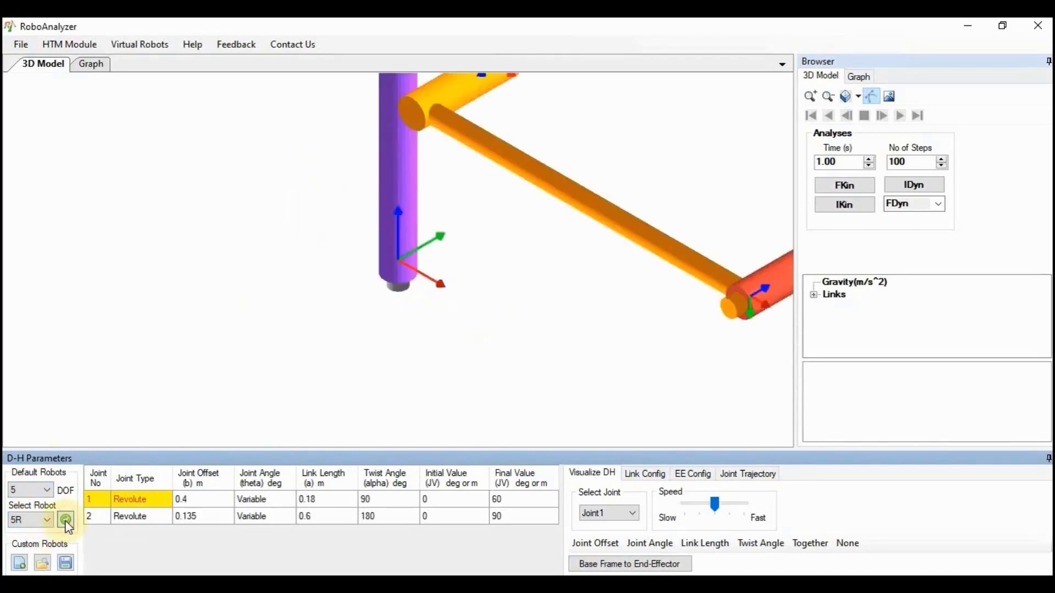
Enlarge the D-H table and set the joint offsets of joints 2, 3 and 4 to 0 and of joint 5 to 0.1 m
click(393, 246)
drag(397, 179, 240, 296)
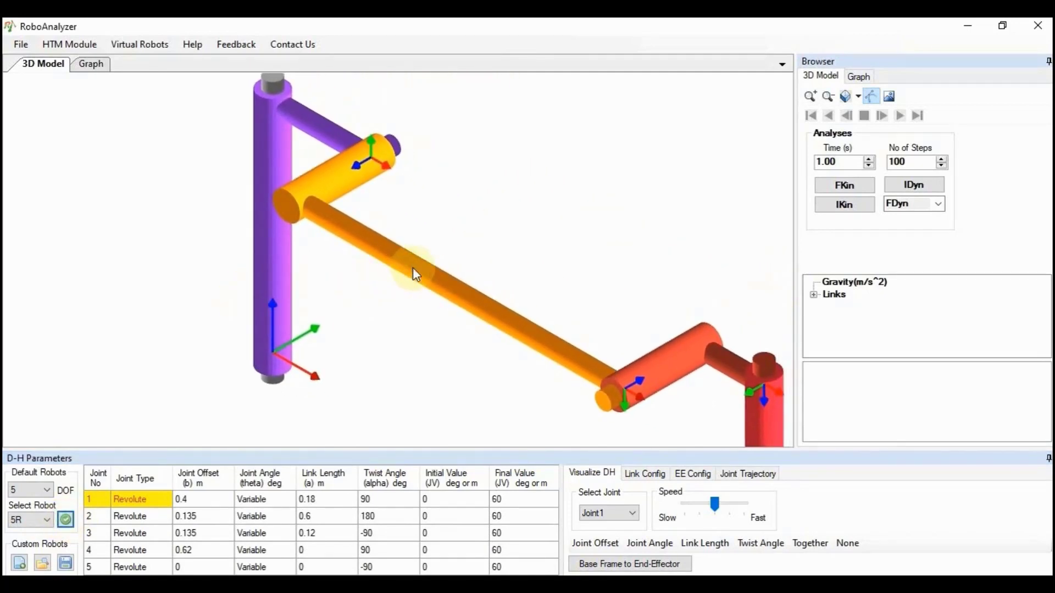
drag(413, 268, 308, 256)
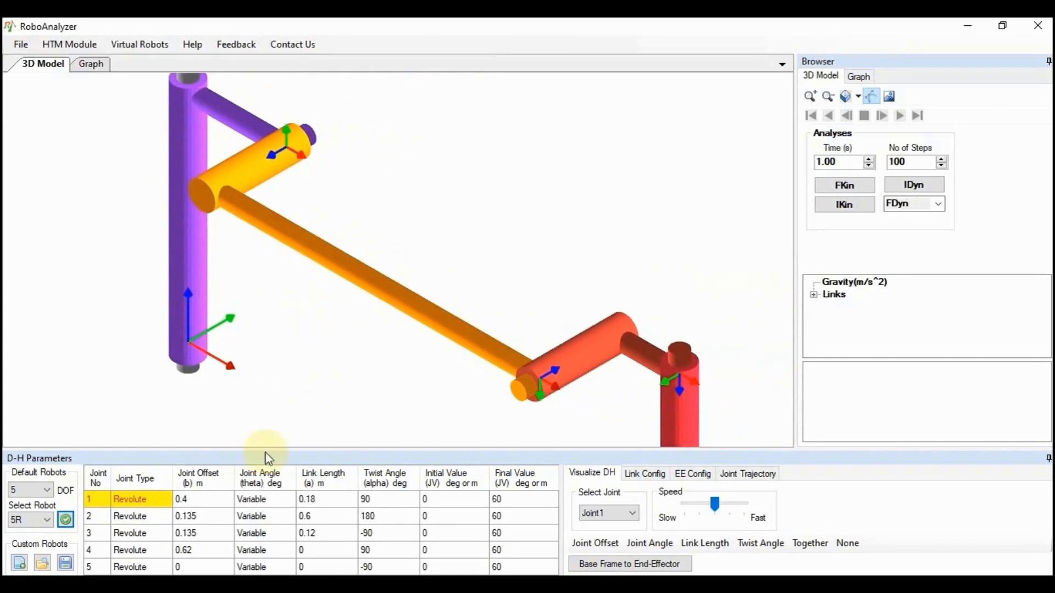
drag(225, 452, 219, 419)
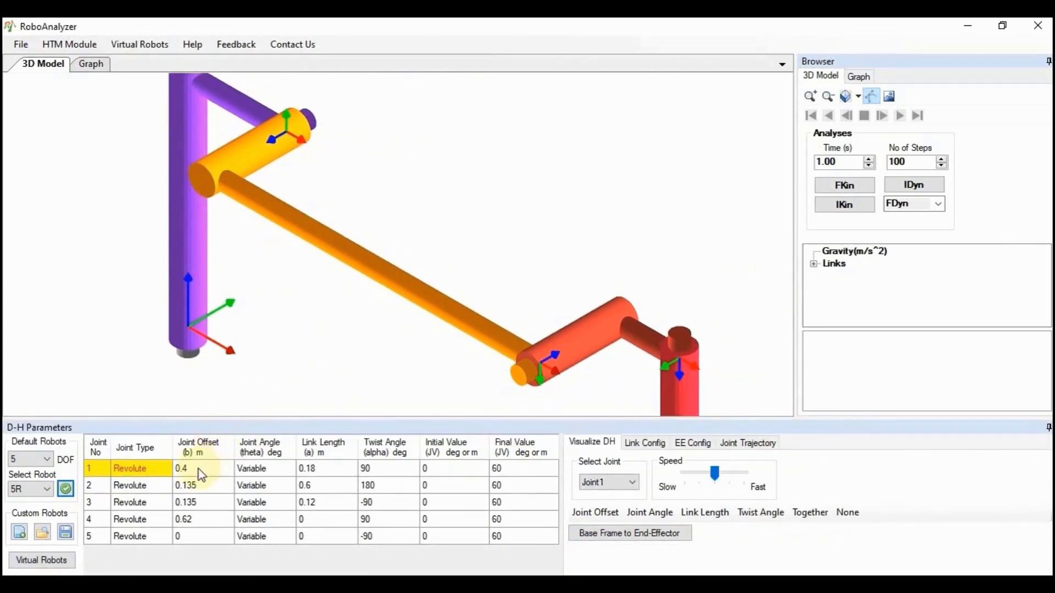
click(198, 469)
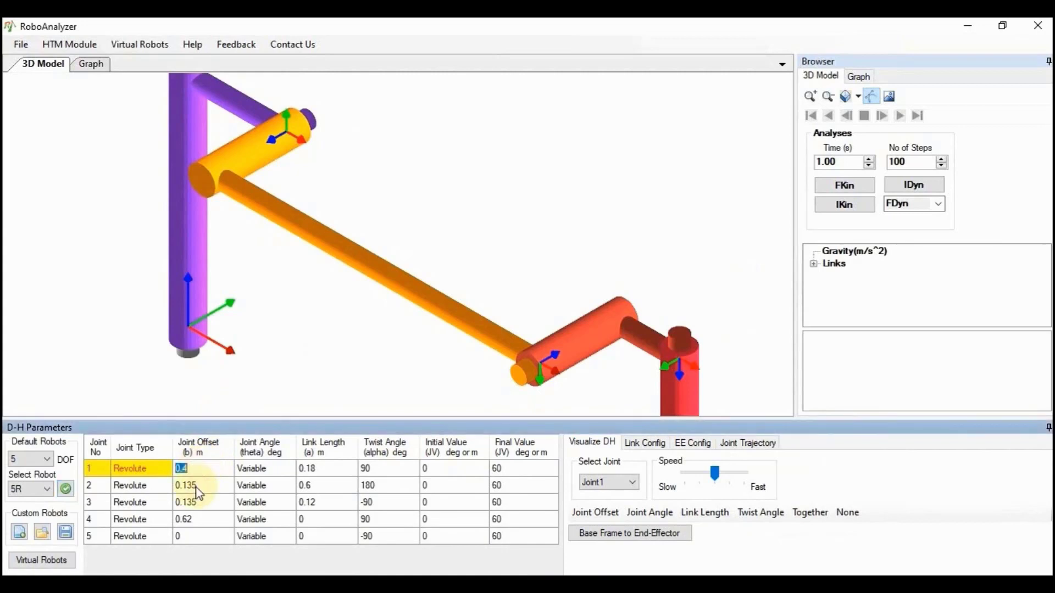
click(196, 485)
text(0)
key(Return)
text(0)
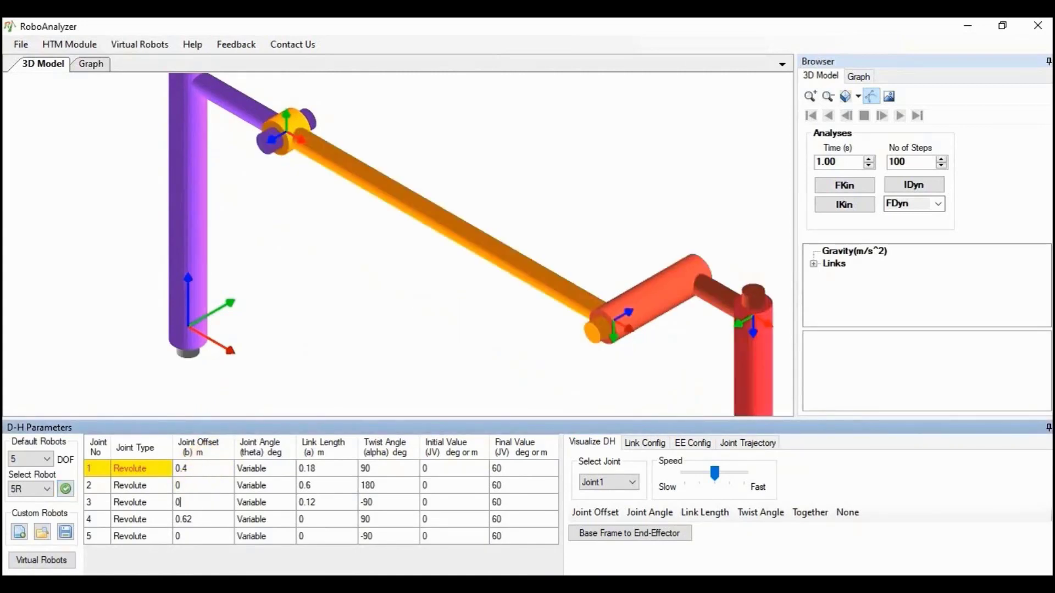
key(Return)
text(0)
key(Return)
text(0.1)
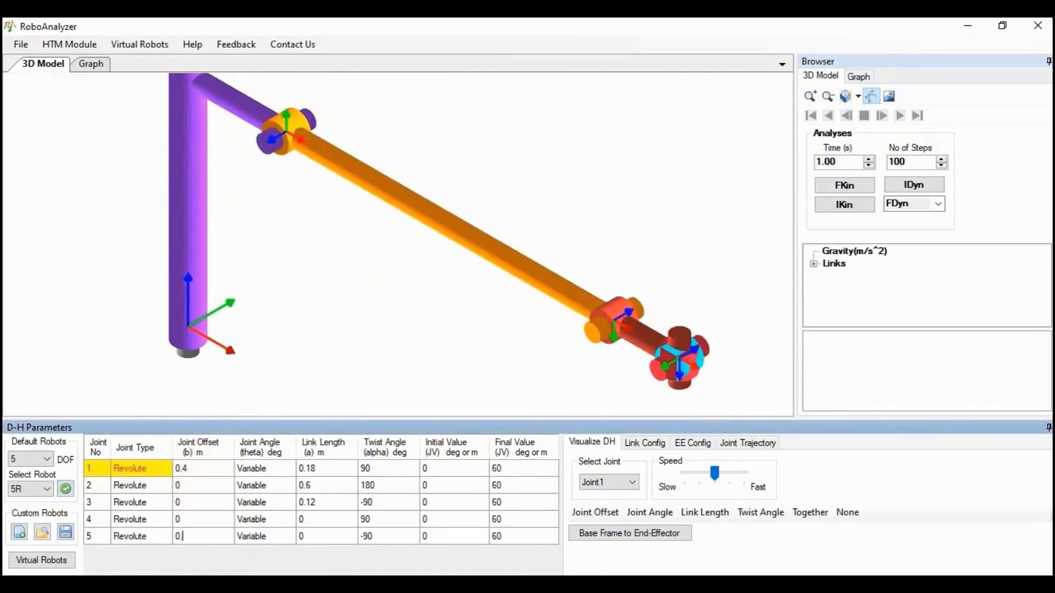
Set the link lengths of joints 1, 2 and 3 to 0, 0.2 and 0.3 m
click(314, 473)
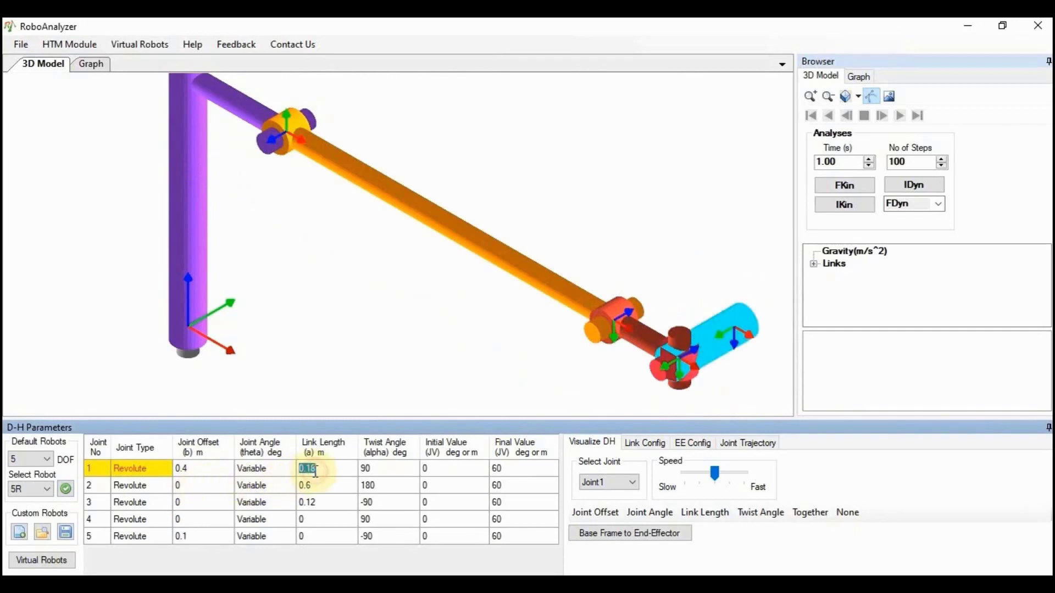
text(0)
key(Return)
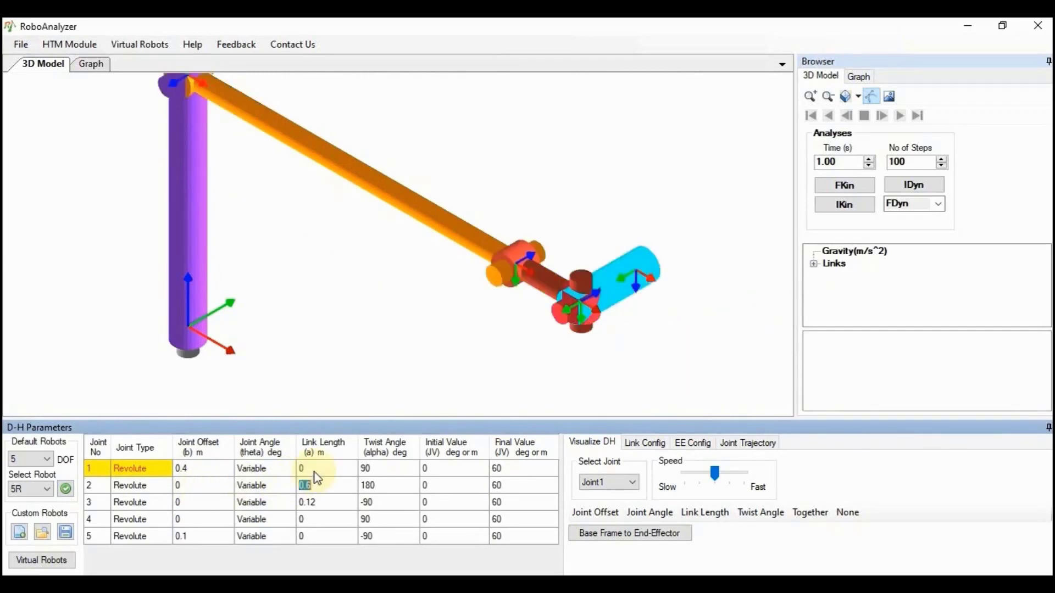
text(0.2)
key(Return)
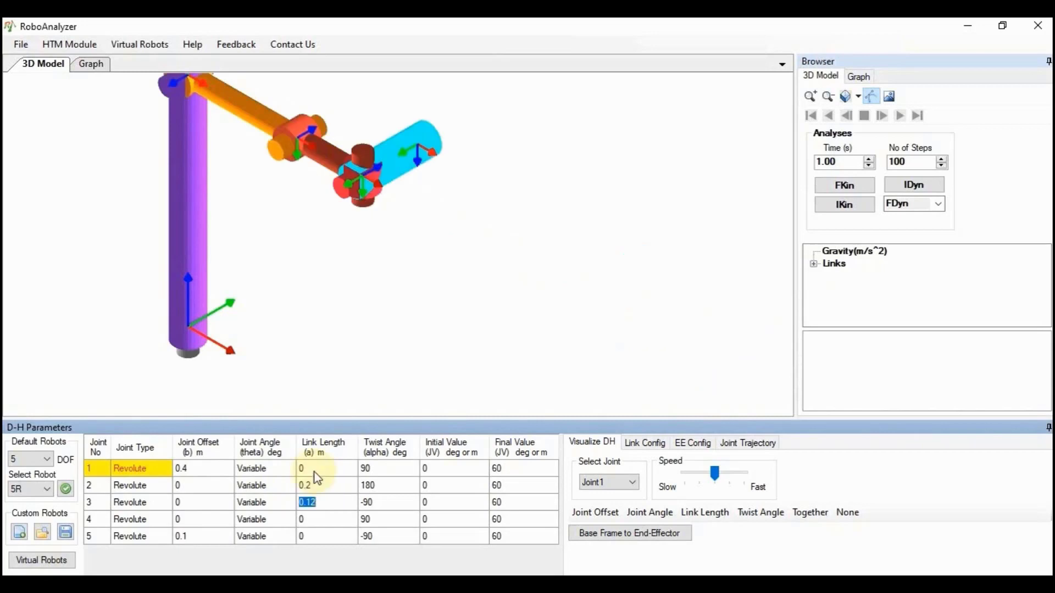
text(0.3)
key(Return)
key(Return)
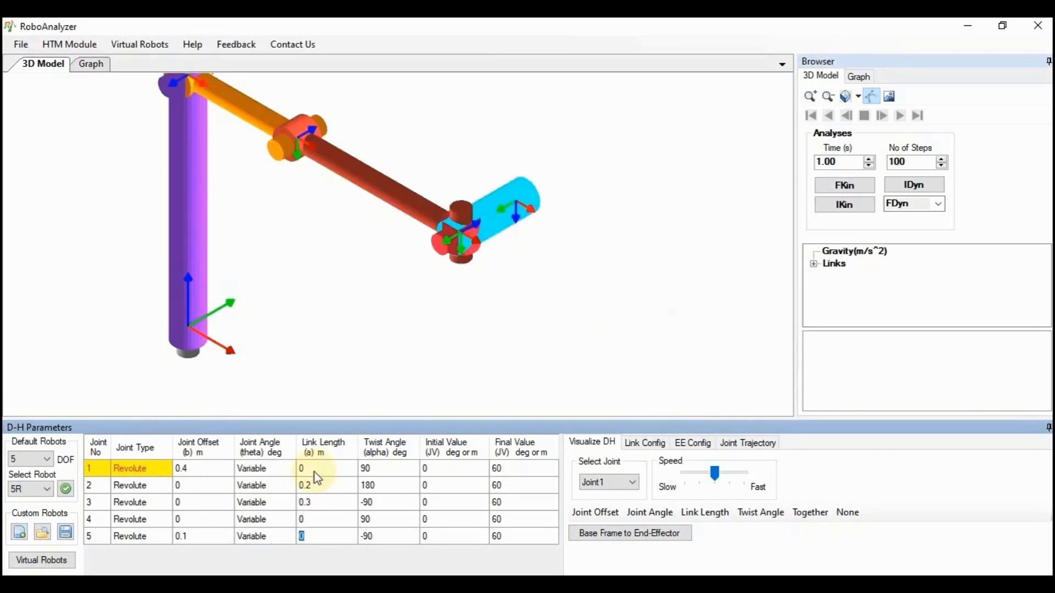
Set the twist angles of joints 1 to 5 to -90, 0, 0, -90 and 0 degrees
click(370, 470)
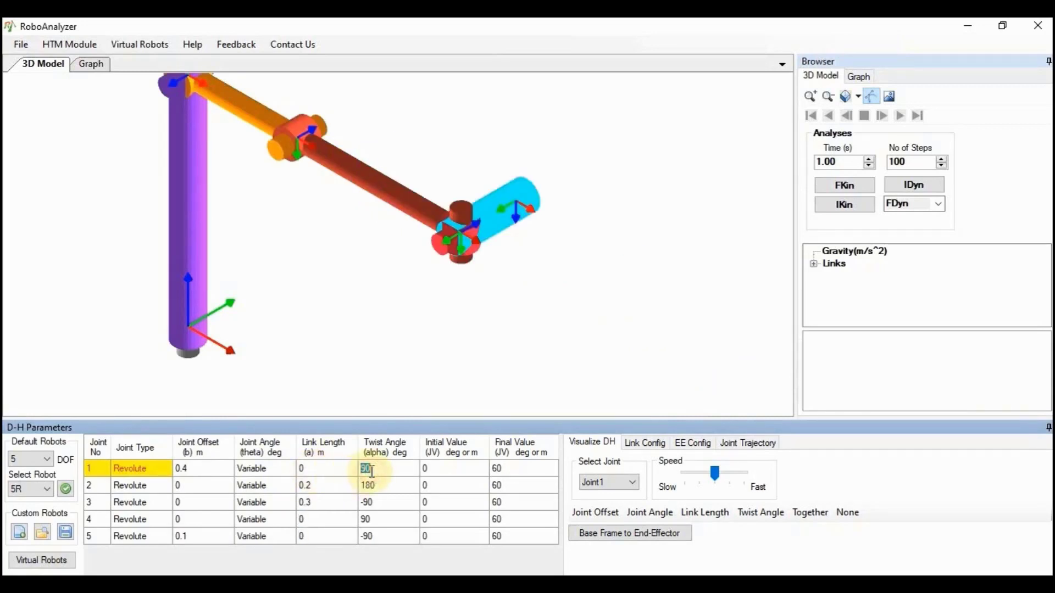
text(-90)
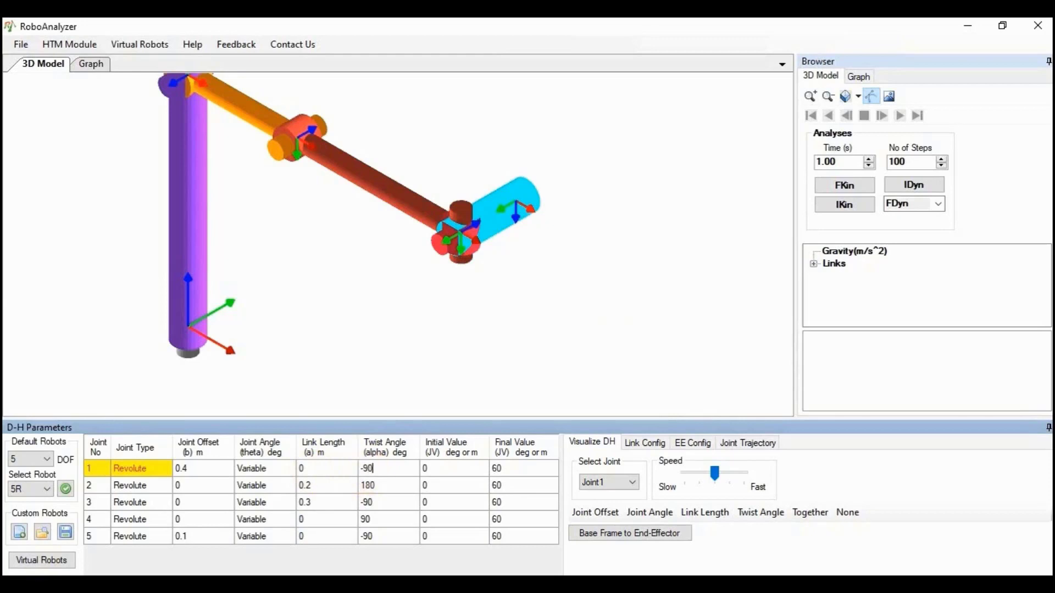
key(Return)
text(0)
key(Return)
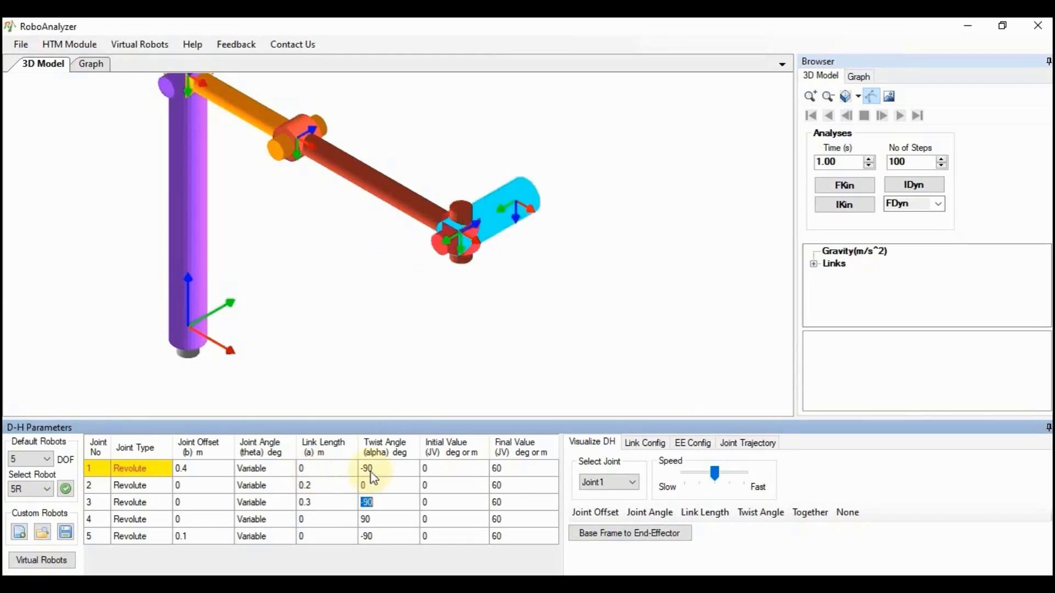
text(0)
key(Return)
text(-90)
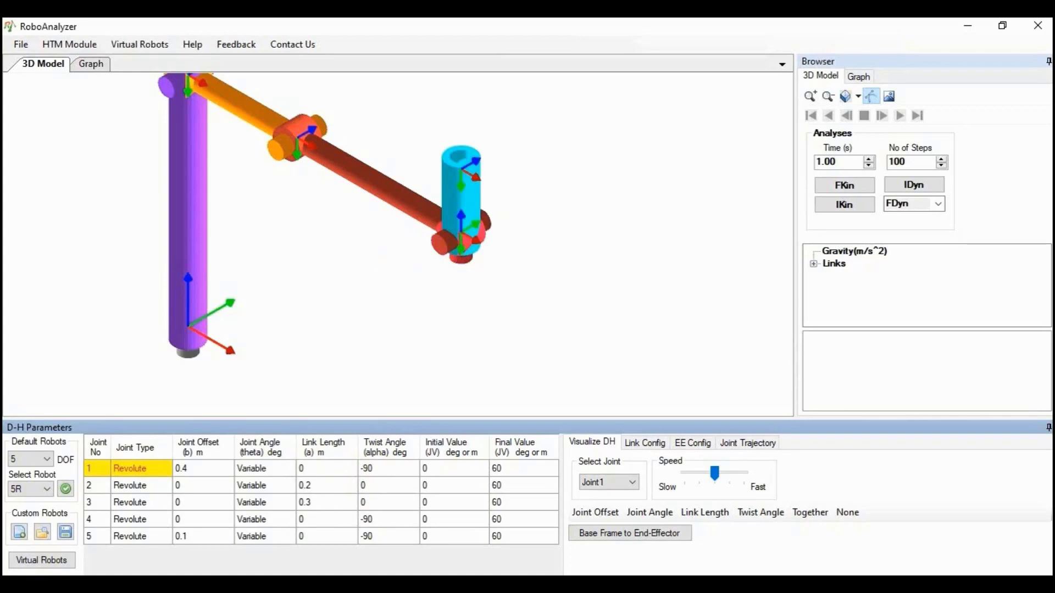
key(Return)
text(0)
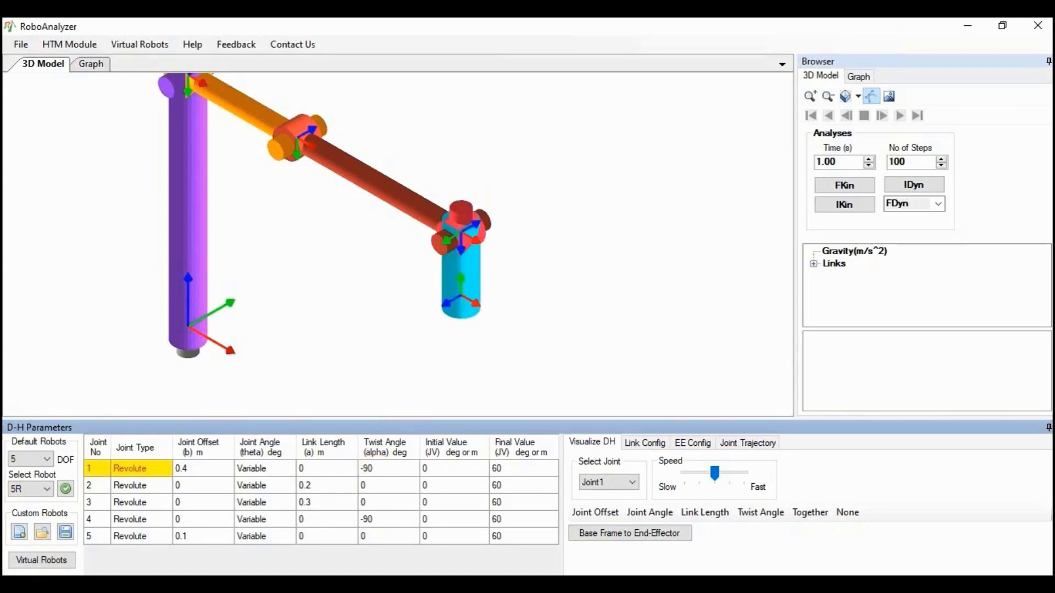
Set the initial joint value of joint 3 to 90 degrees
click(440, 471)
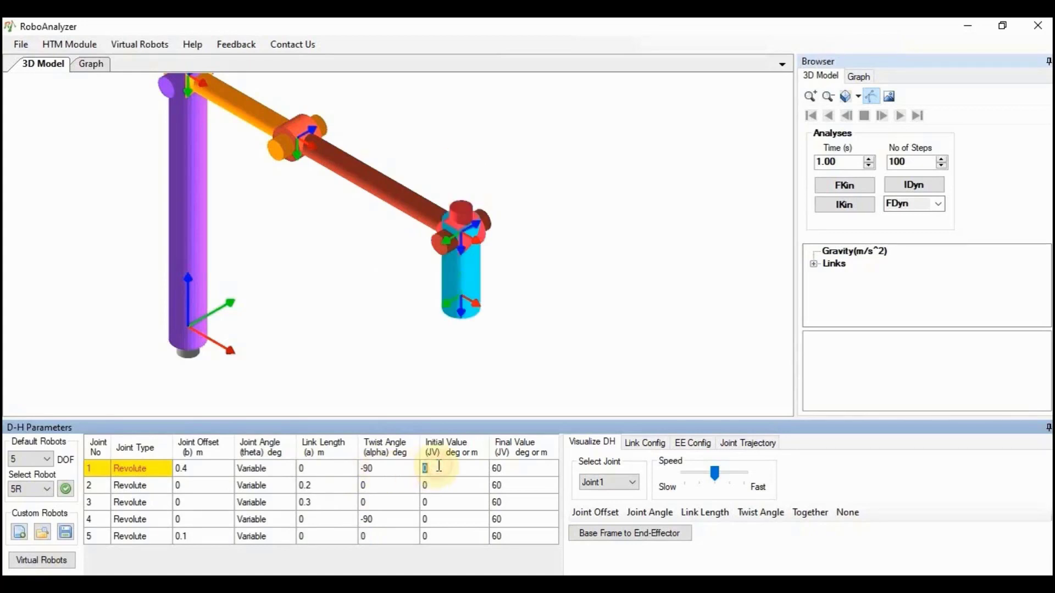
click(445, 504)
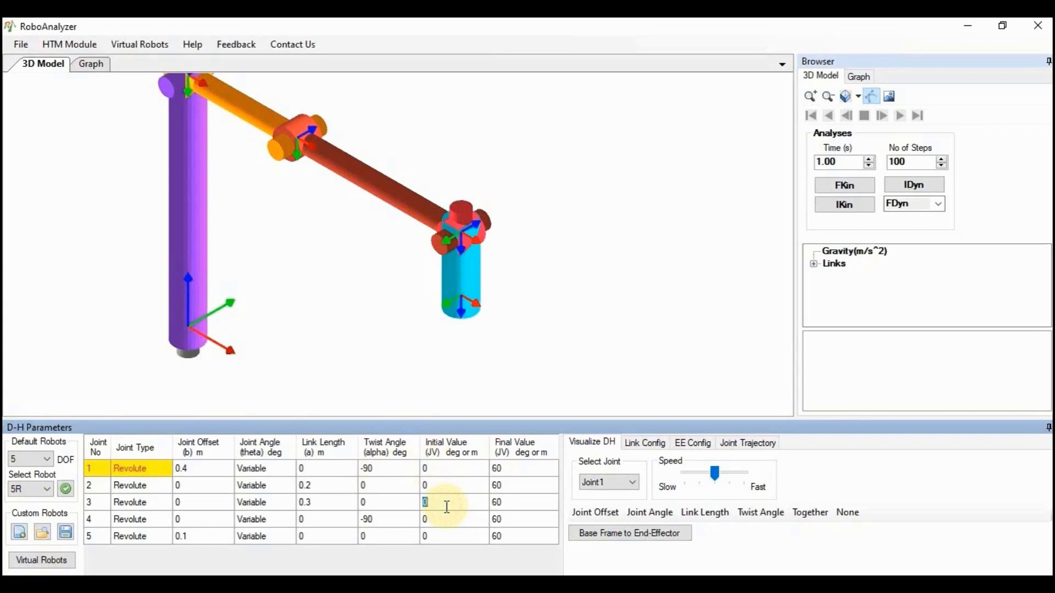
key(BackSpace)
text(90)
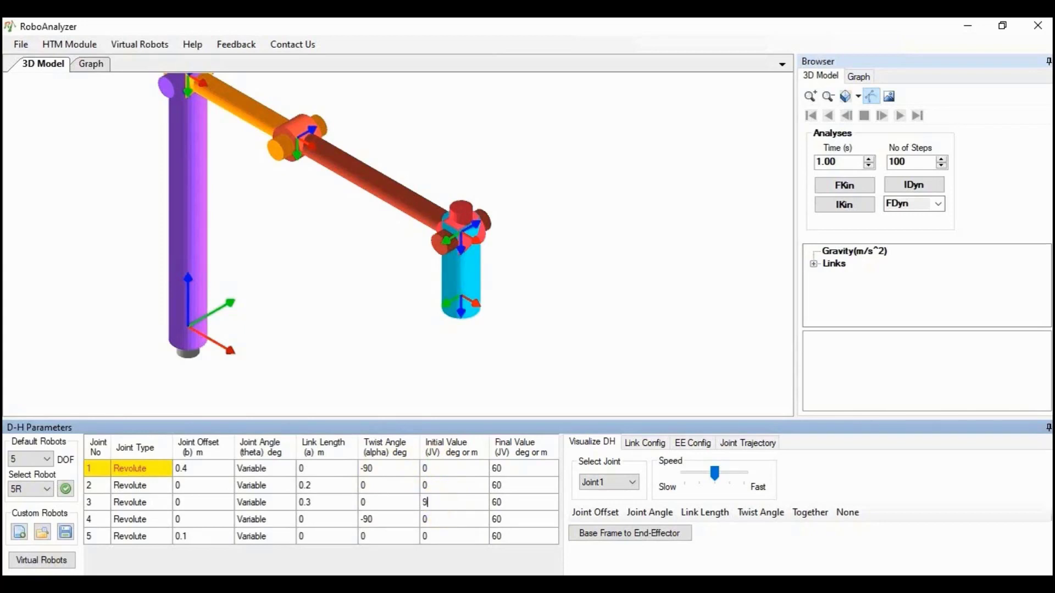
Set the final joint values of all five joints to 0
click(501, 471)
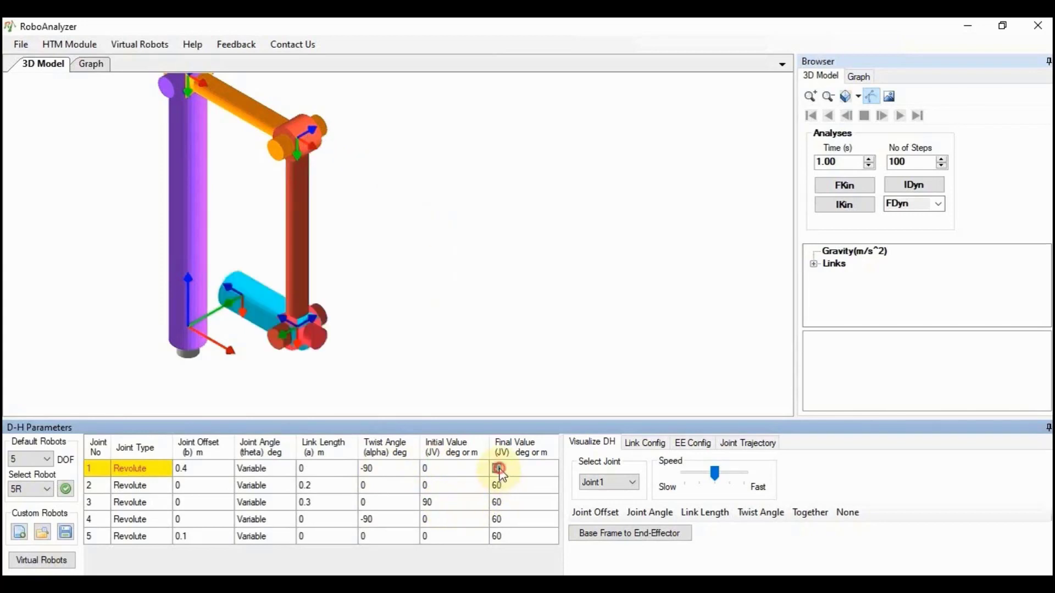
text(0)
click(499, 486)
text(0)
key(Return)
text(0)
key(Return)
text(0)
key(Return)
text(0)
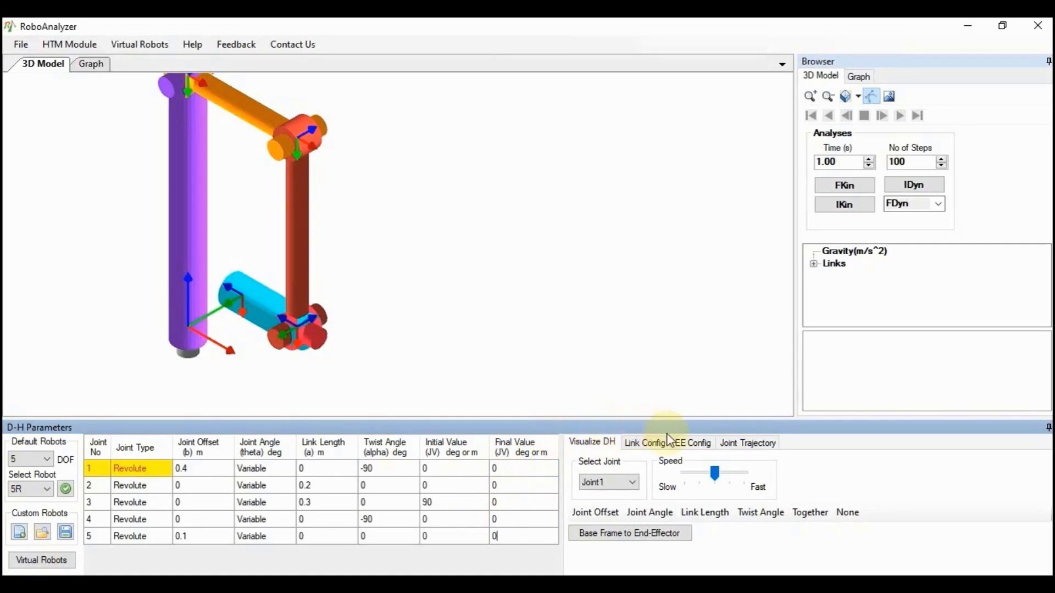
Update the end-effector configuration matrix for the robot's second pose
click(685, 442)
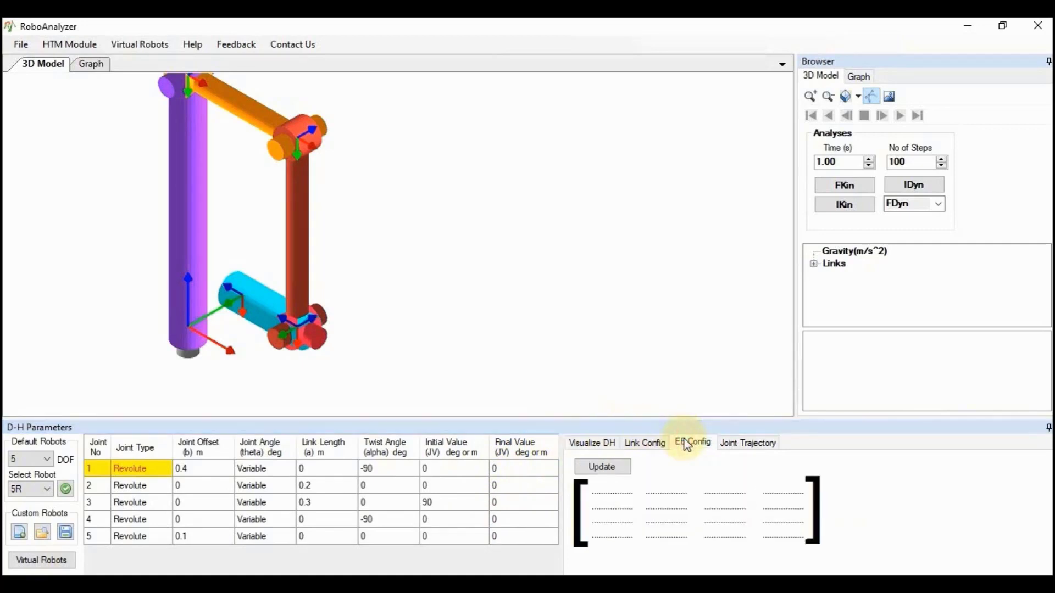
click(618, 467)
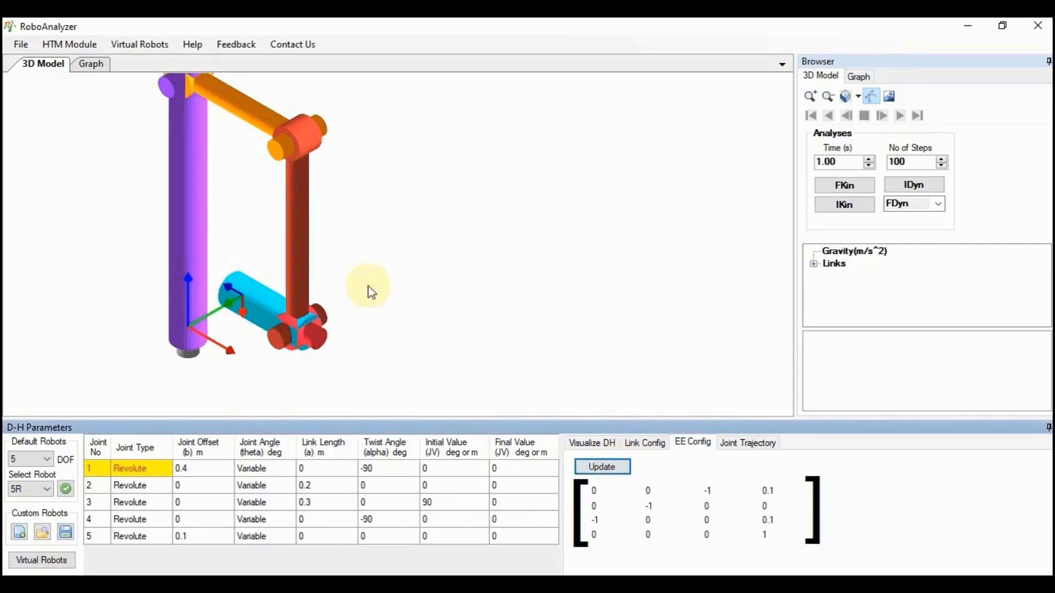
drag(300, 249, 466, 313)
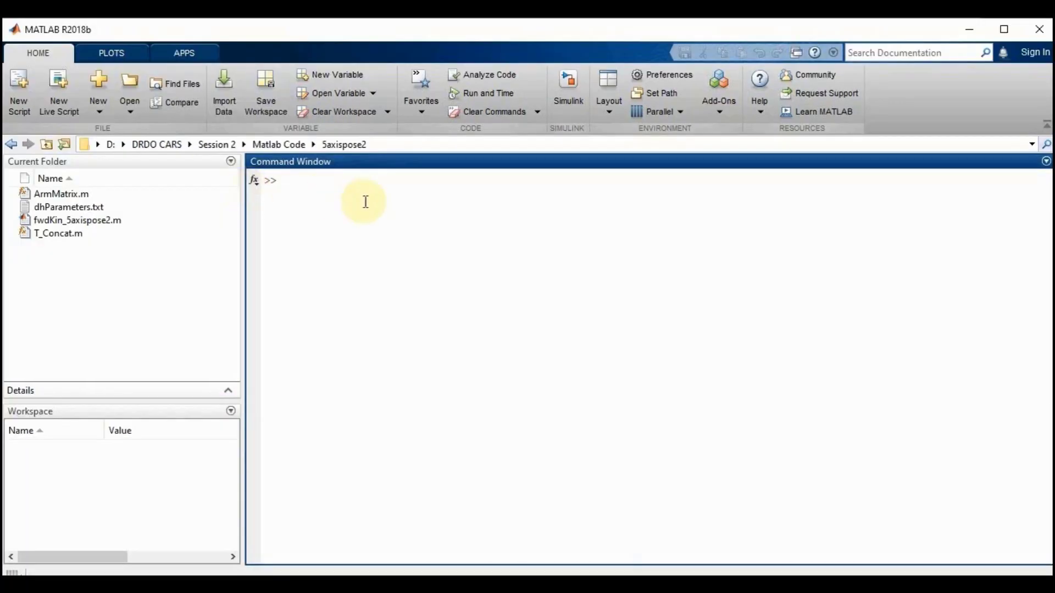
Switch to MATLAB, open fwdKin_5axispose2.m and check the joint count and the tip and base frame settings
click(74, 221)
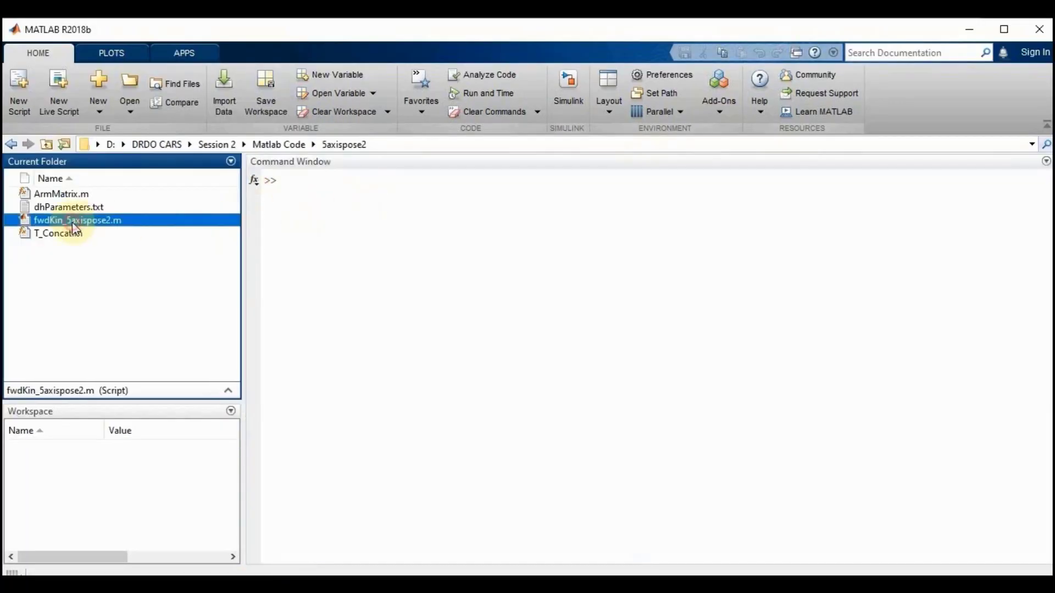
double_click(74, 222)
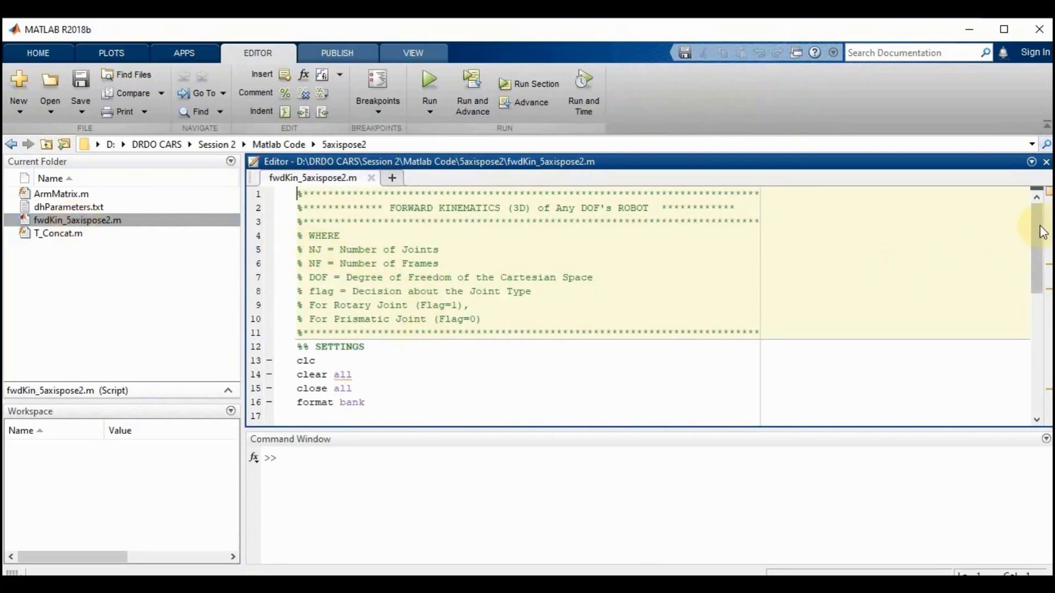
drag(1038, 225, 1035, 289)
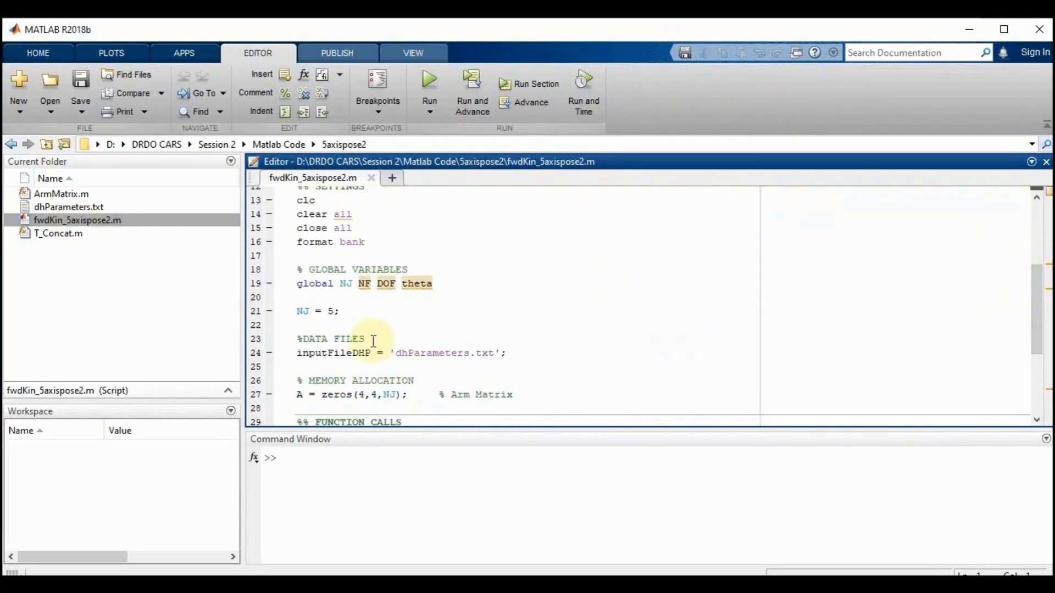
click(337, 312)
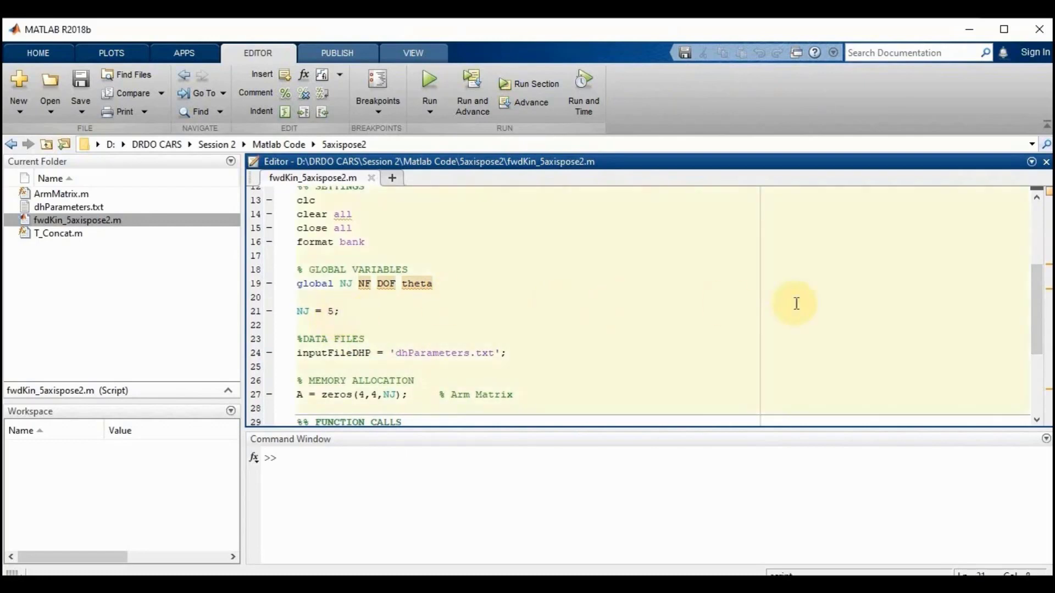
drag(1033, 282, 1038, 347)
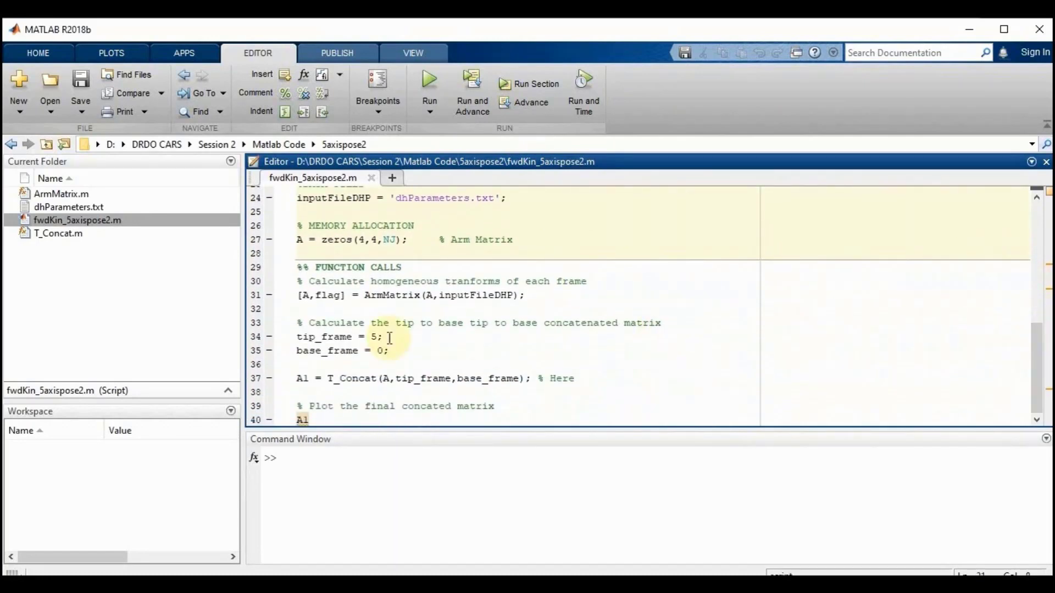
click(390, 337)
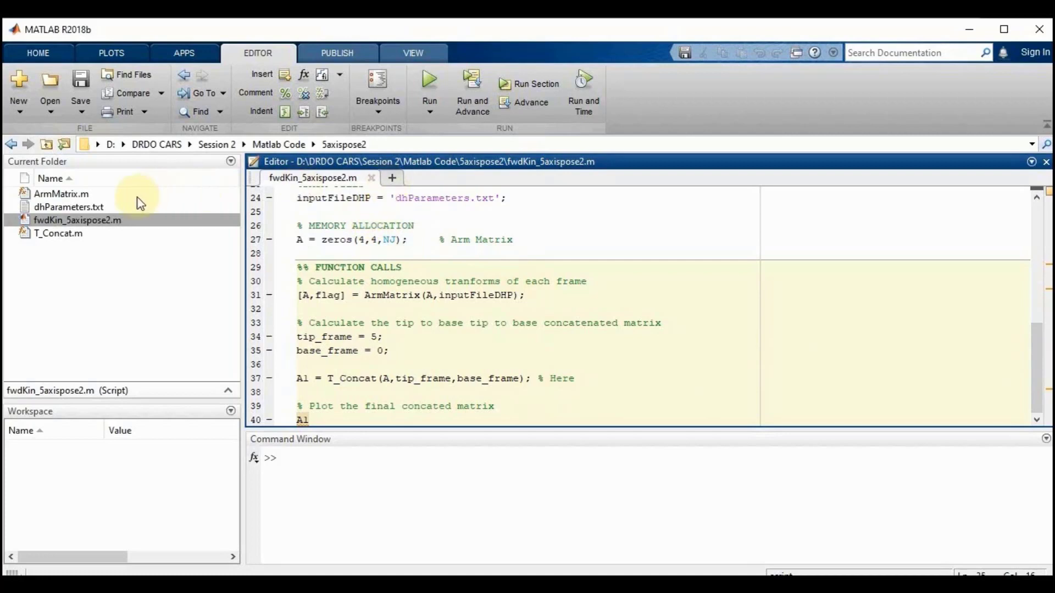
Open dhParameters.txt, check the number of joints, degrees of freedom and DH parameter table, and close the file
double_click(104, 206)
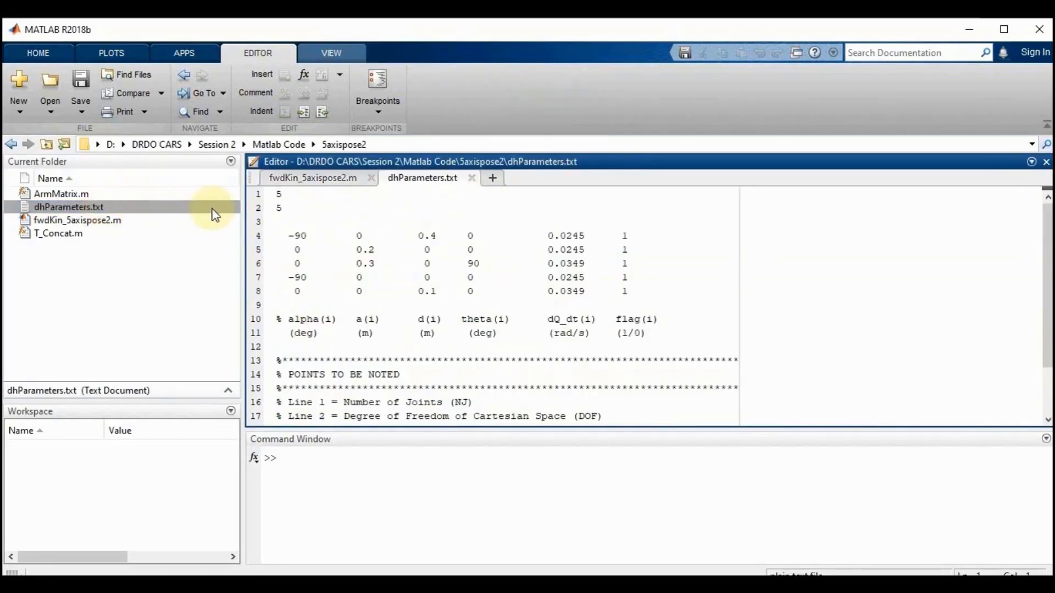
click(300, 195)
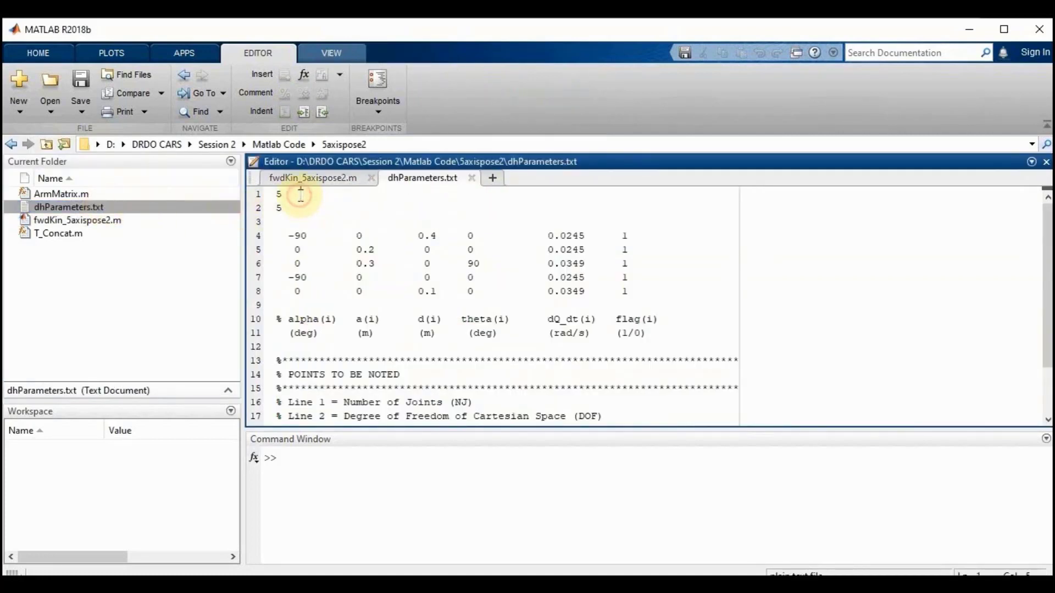
click(283, 195)
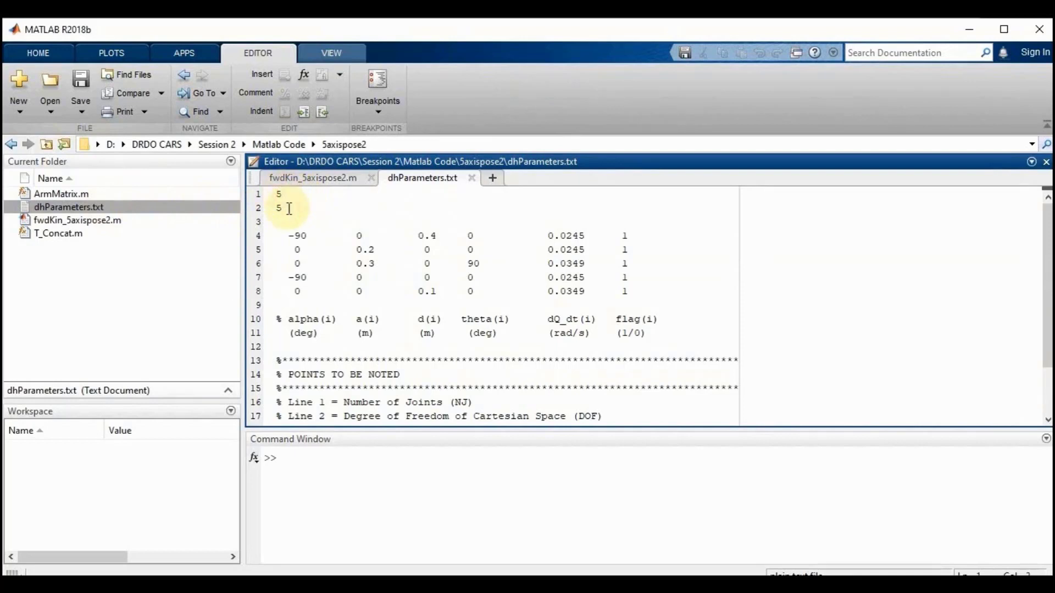
click(289, 208)
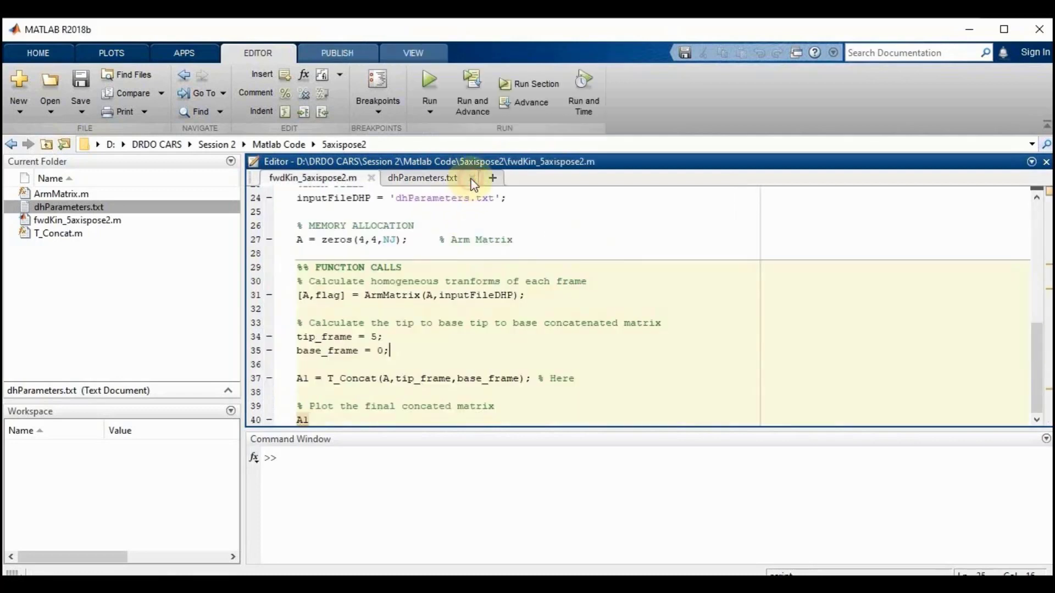
click(471, 177)
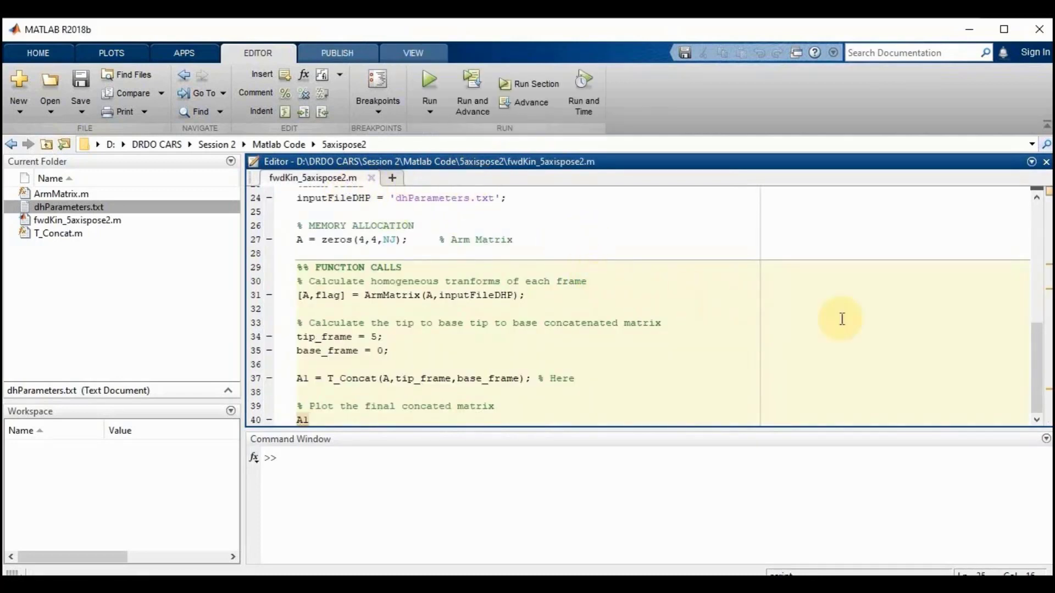
Run fwdKin_5axispose2.m to compute the tip-to-base transformation matrix A1 for the second pose
drag(1035, 355, 1036, 208)
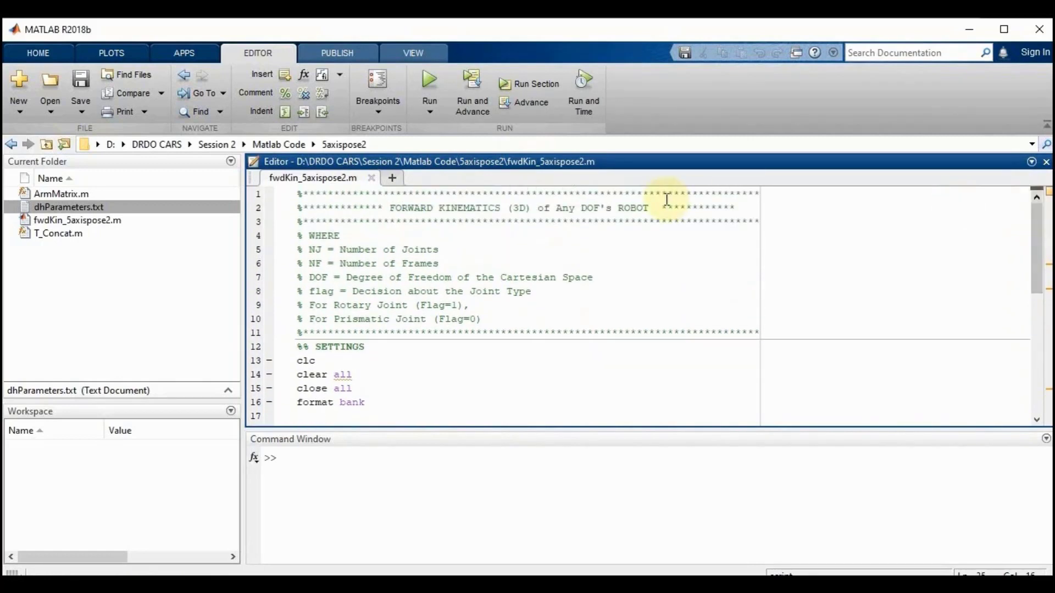
click(434, 85)
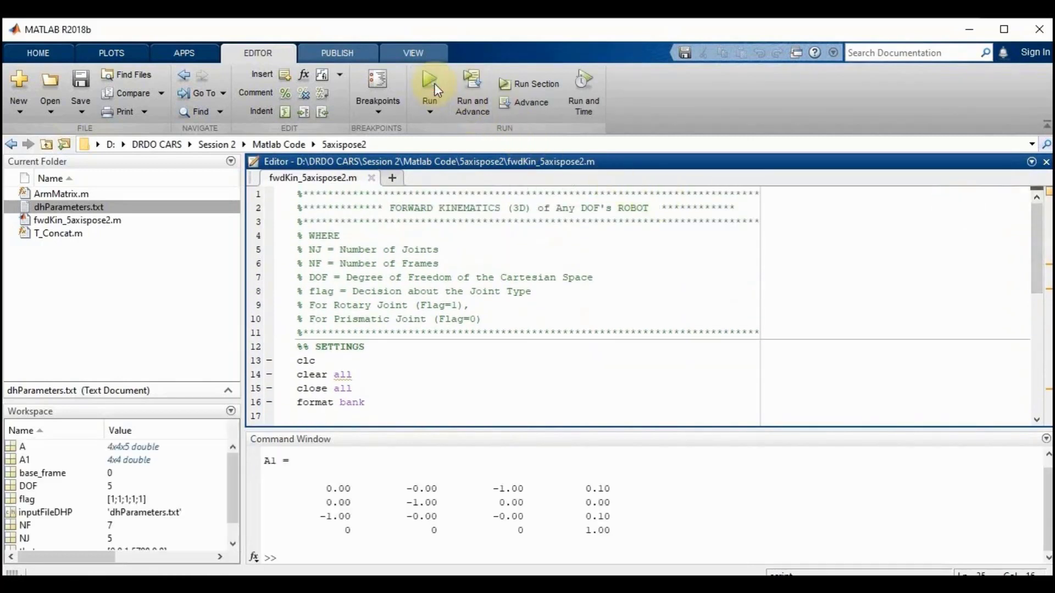
click(680, 533)
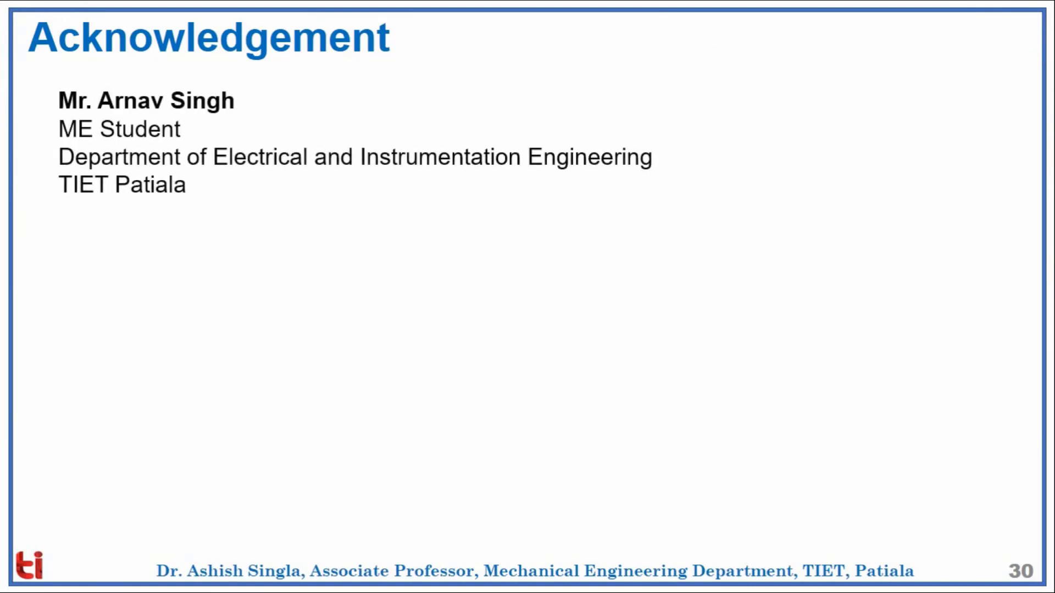
key(Right)
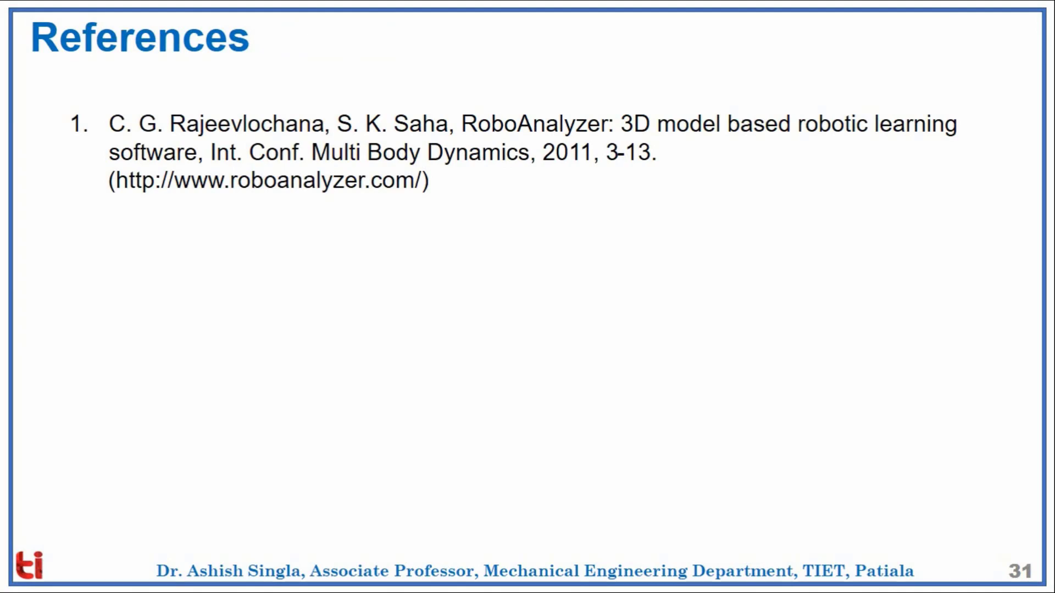
key(Right)
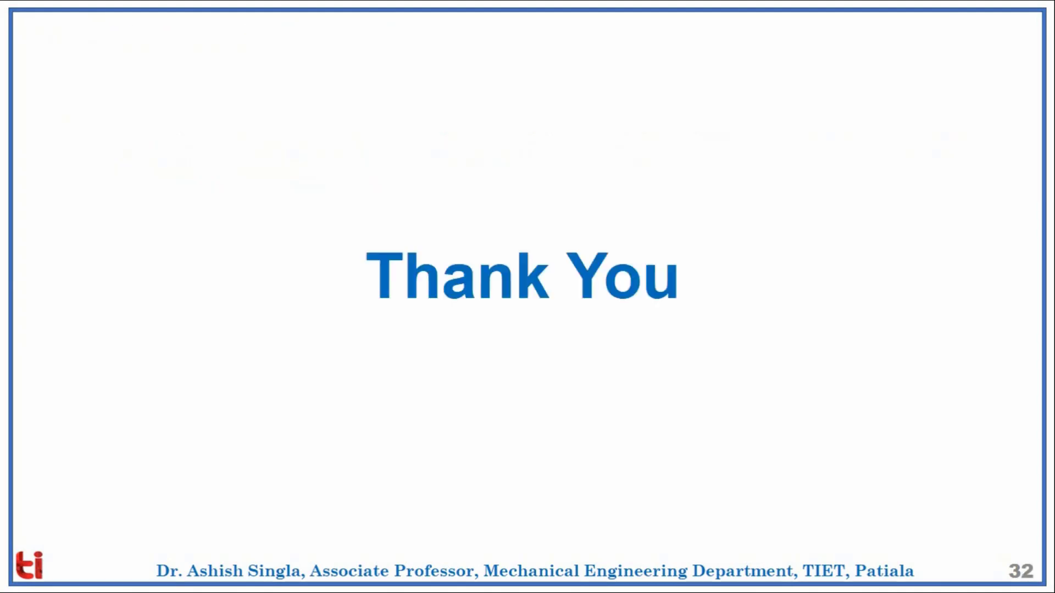